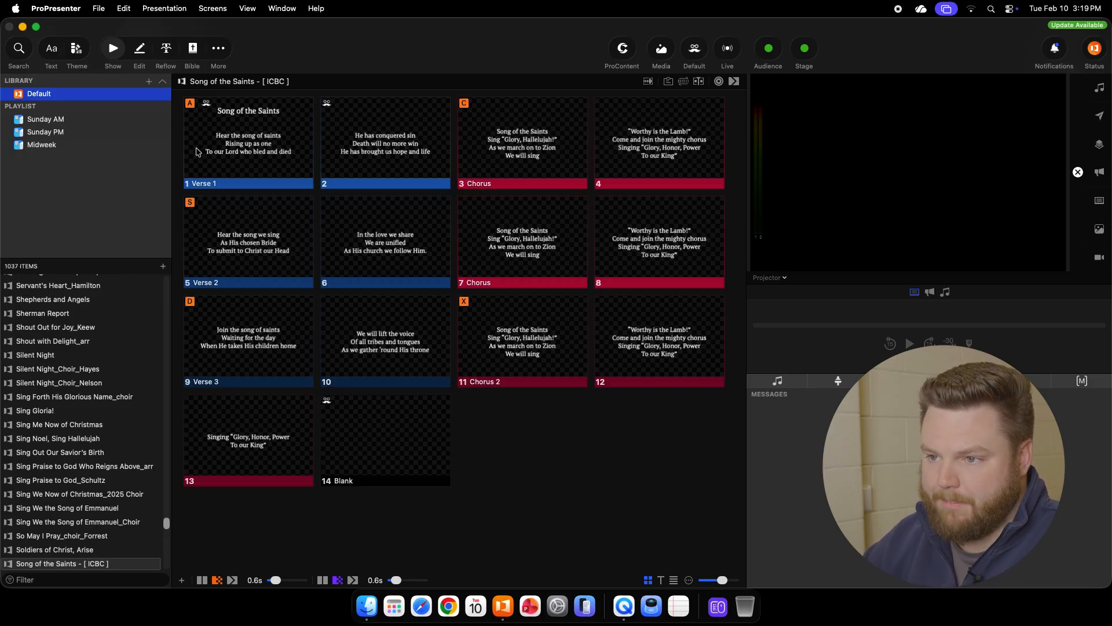
Step: Create a new presentation named "Song of the Saints_1" in the Default library at 1920 x 1080, without a playlist
left_click(149, 82)
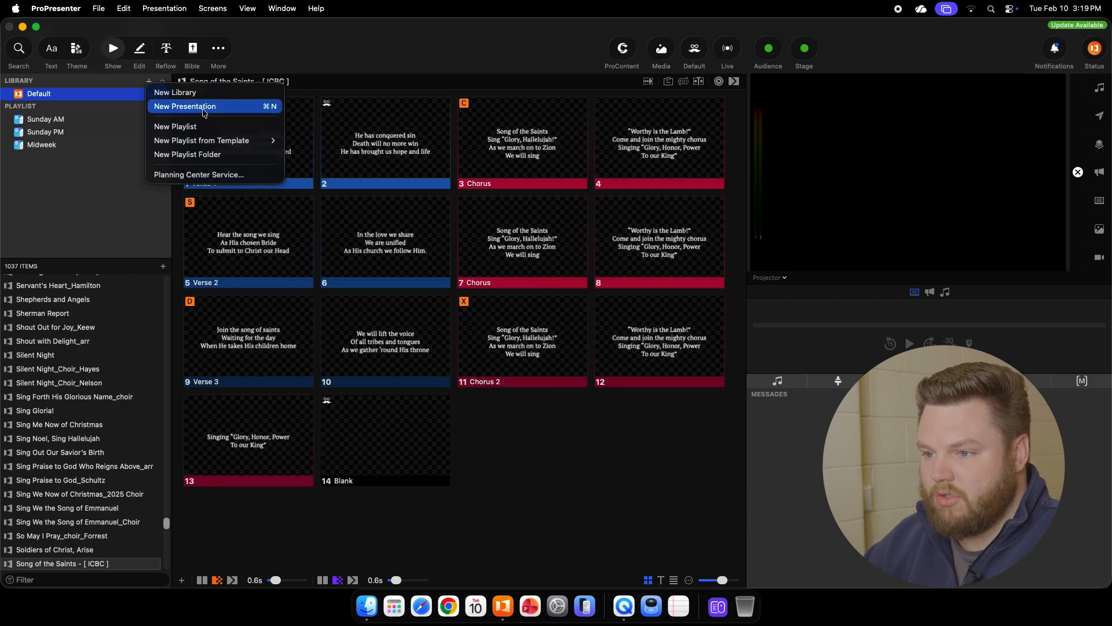
left_click(220, 109)
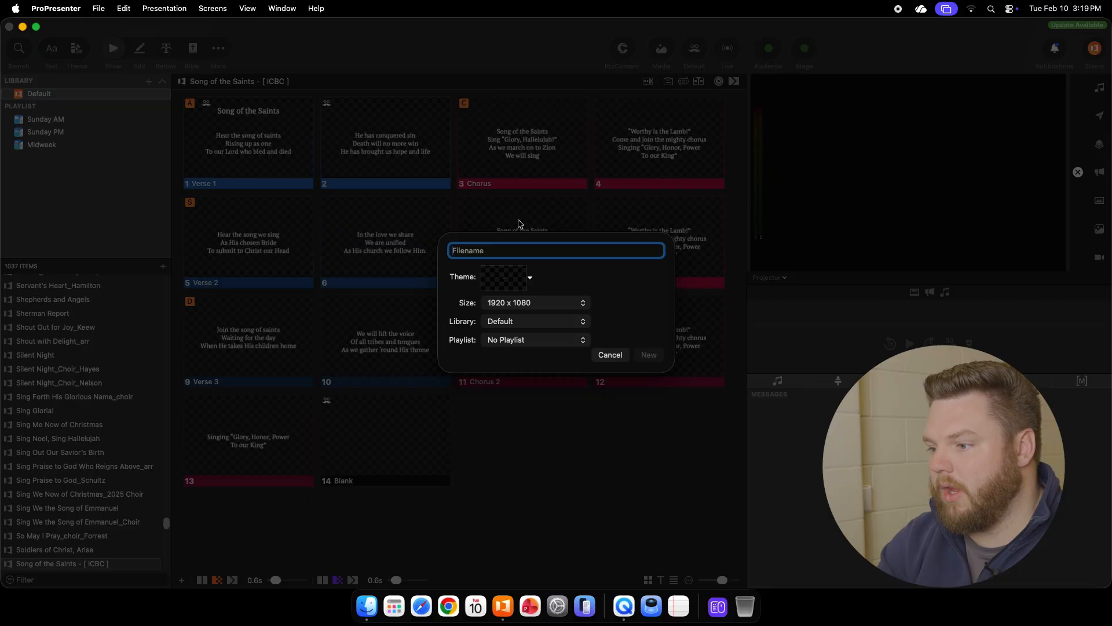
type("Song of the Saints_1")
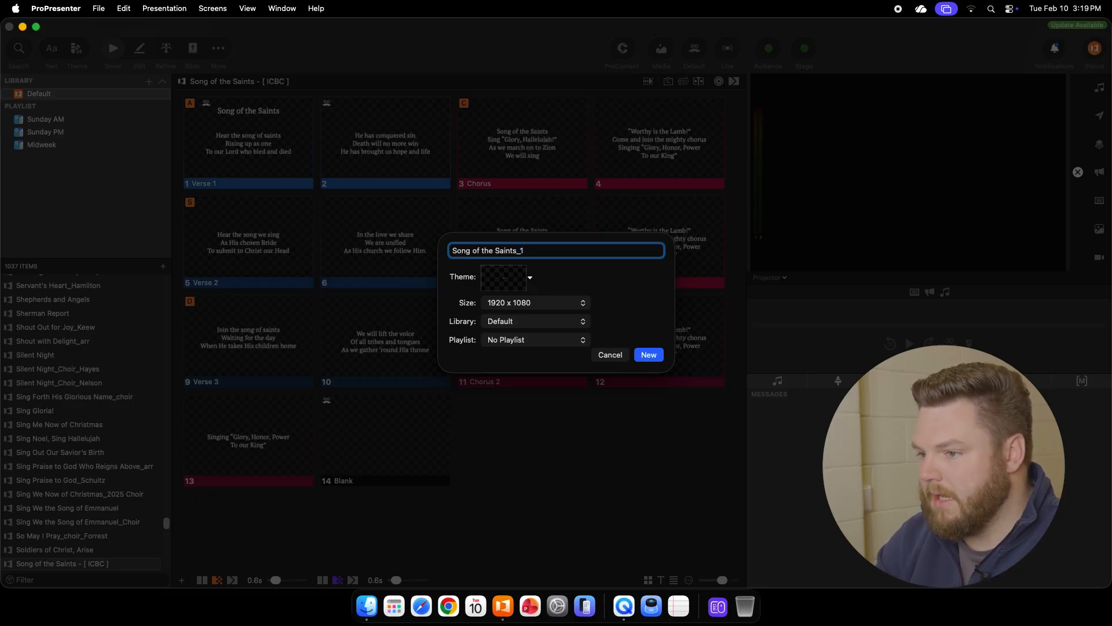
key("Return")
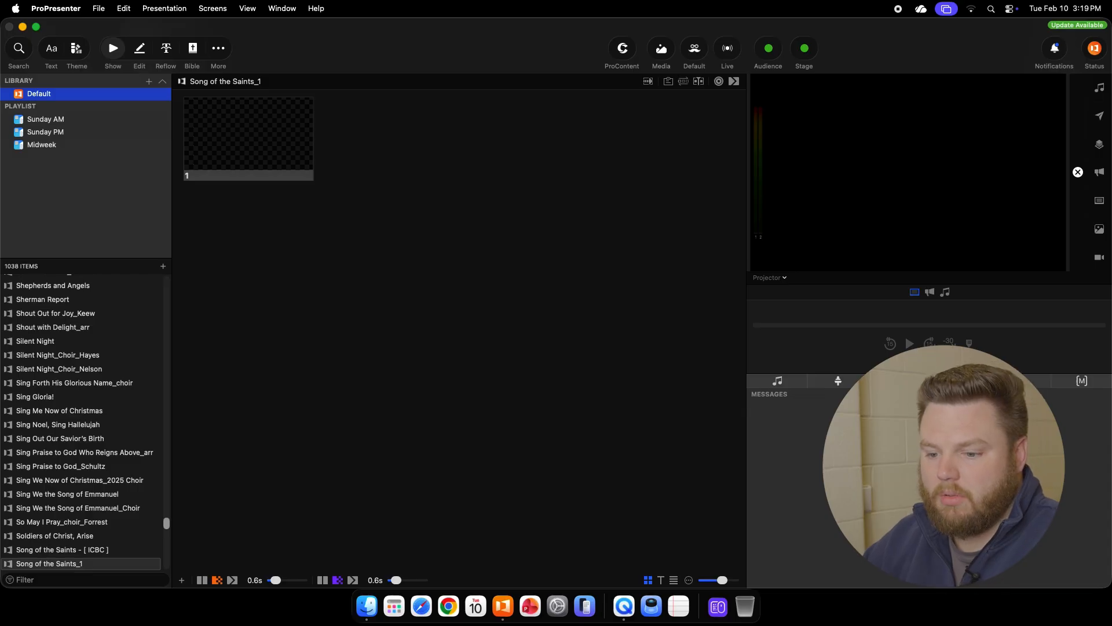
Step: Open the Song of the Saints_1 presentation for editing and select the text box on its first slide
scroll(76, 494, "down", 3)
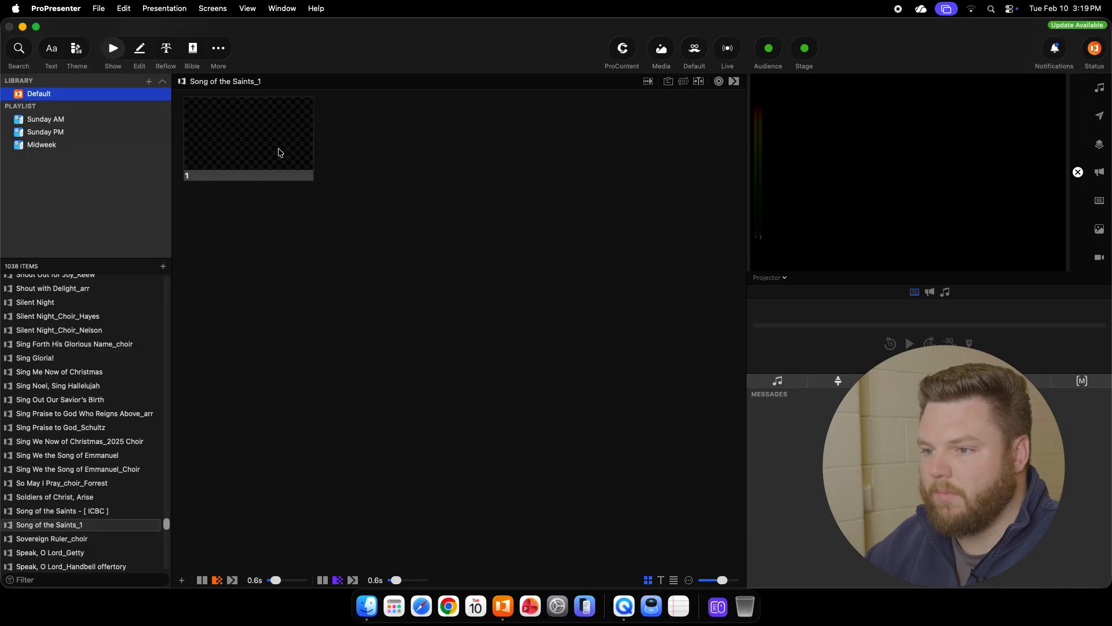
left_click(246, 141)
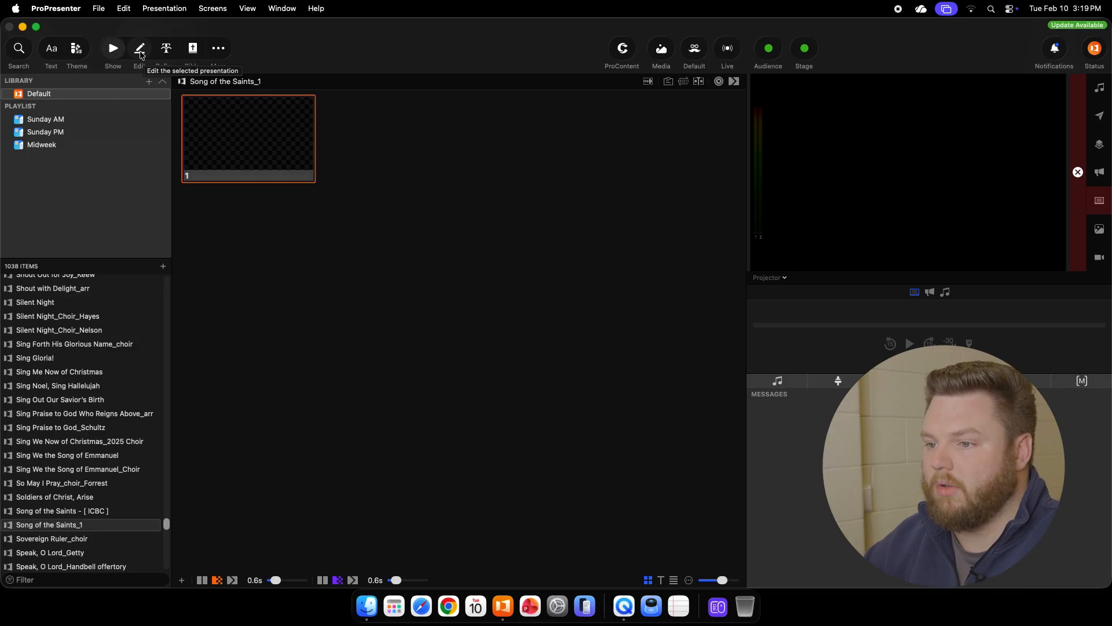
left_click(64, 526)
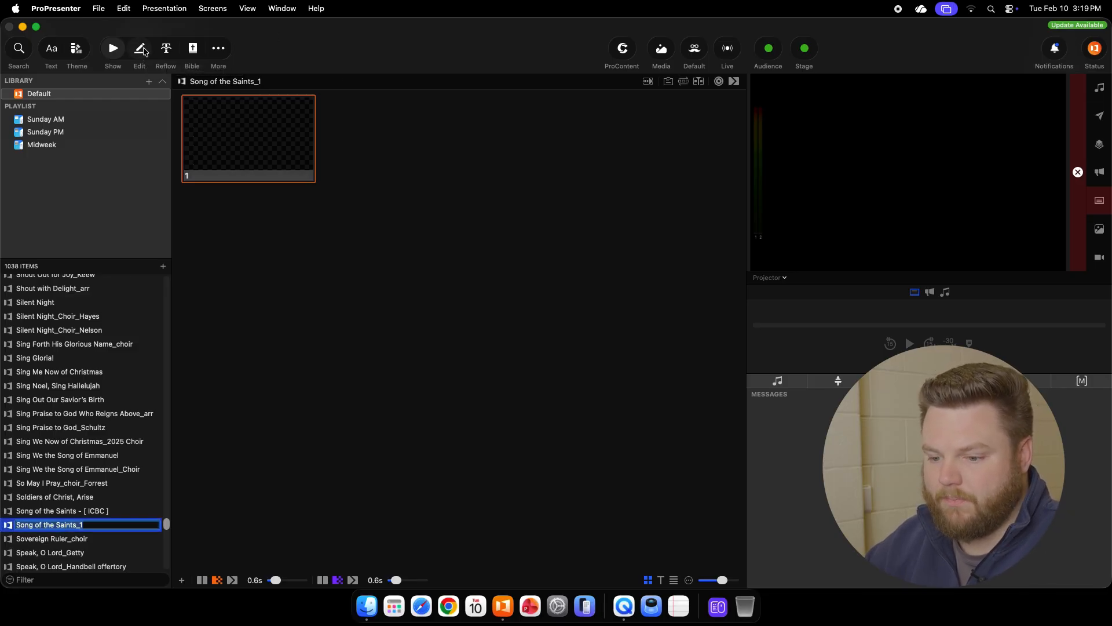
left_click(88, 540)
left_click(84, 527)
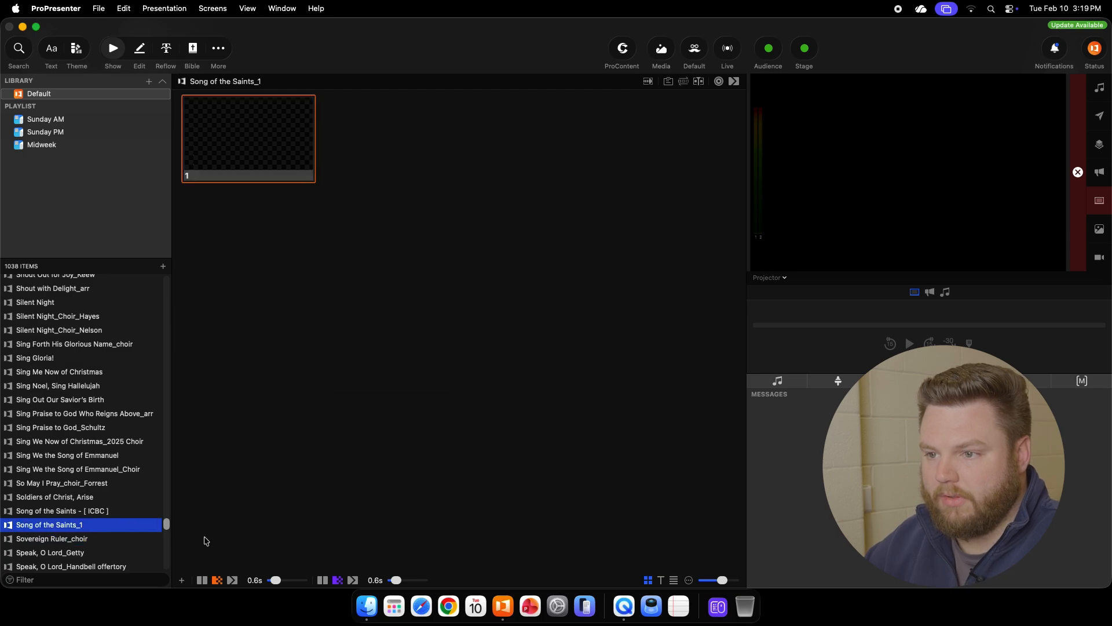
left_click(139, 49)
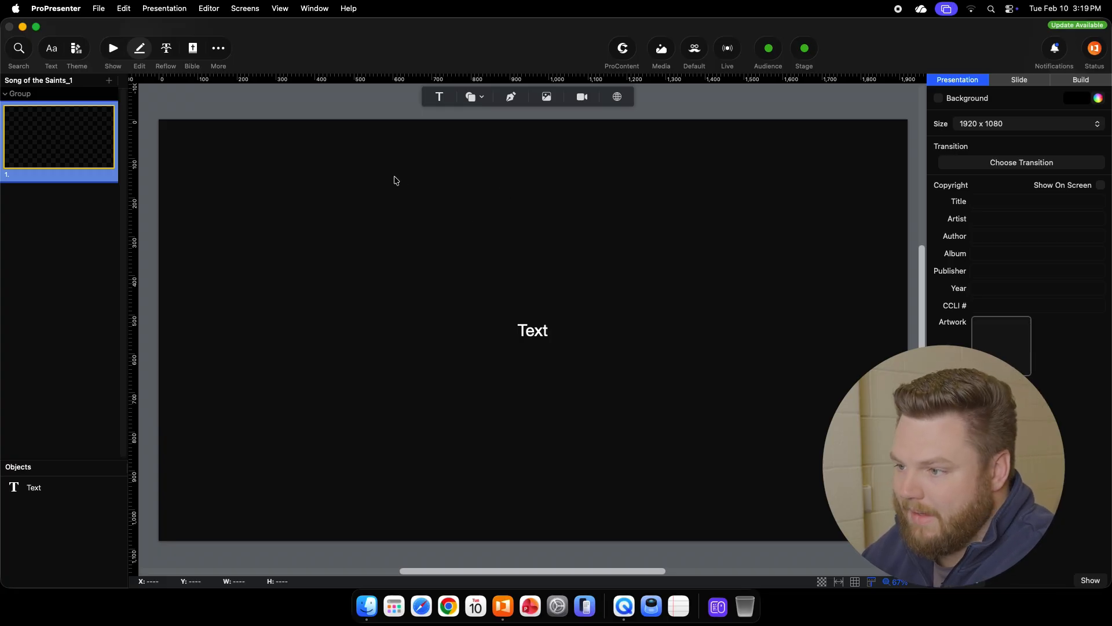
left_click(580, 356)
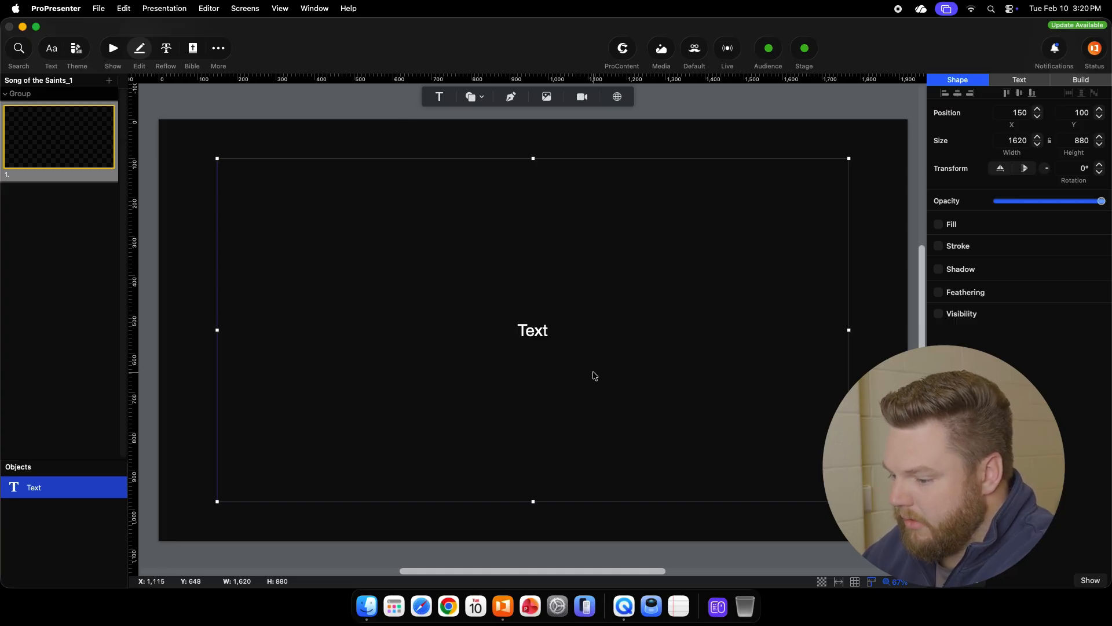
Step: Switch to Safari and search the web for "song of the saints coffey music ministries"
left_click(422, 607)
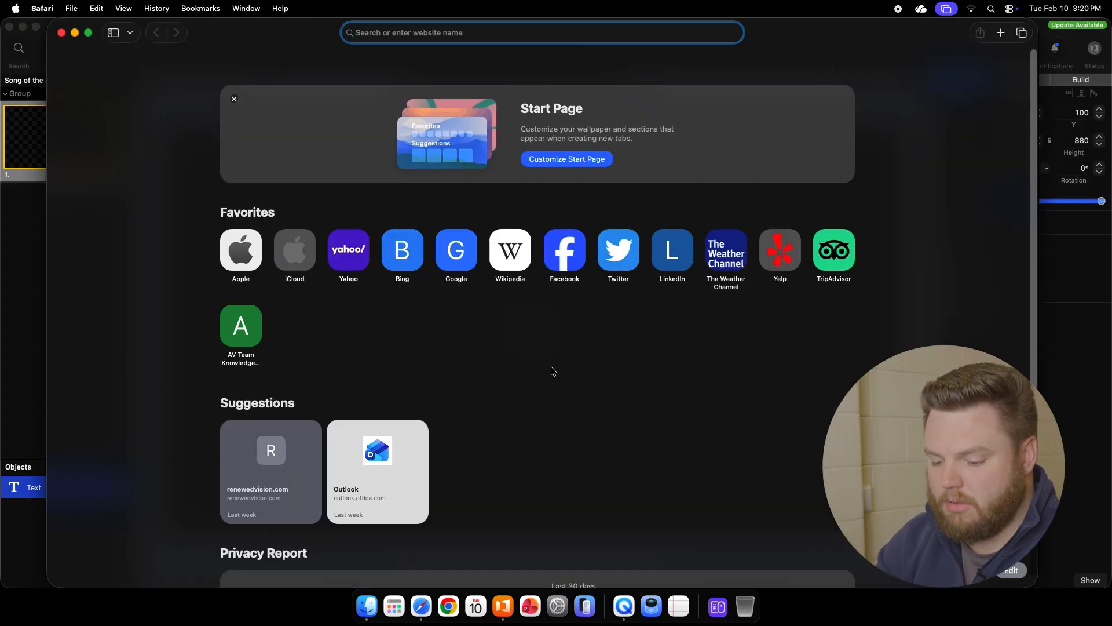
type("song")
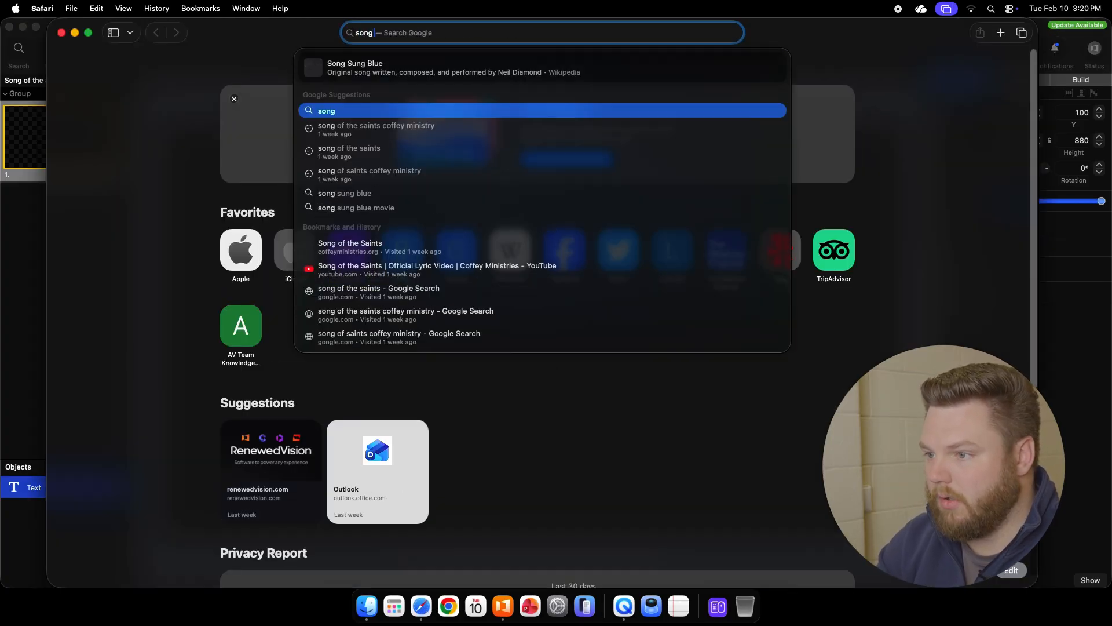
type(" of the saints")
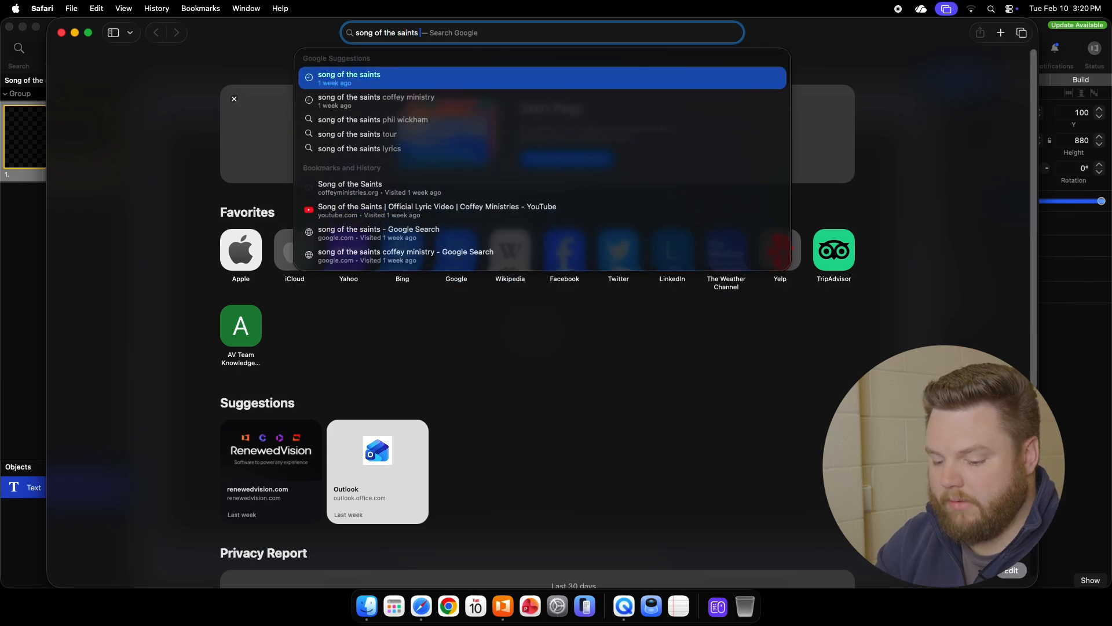
type(" coffe")
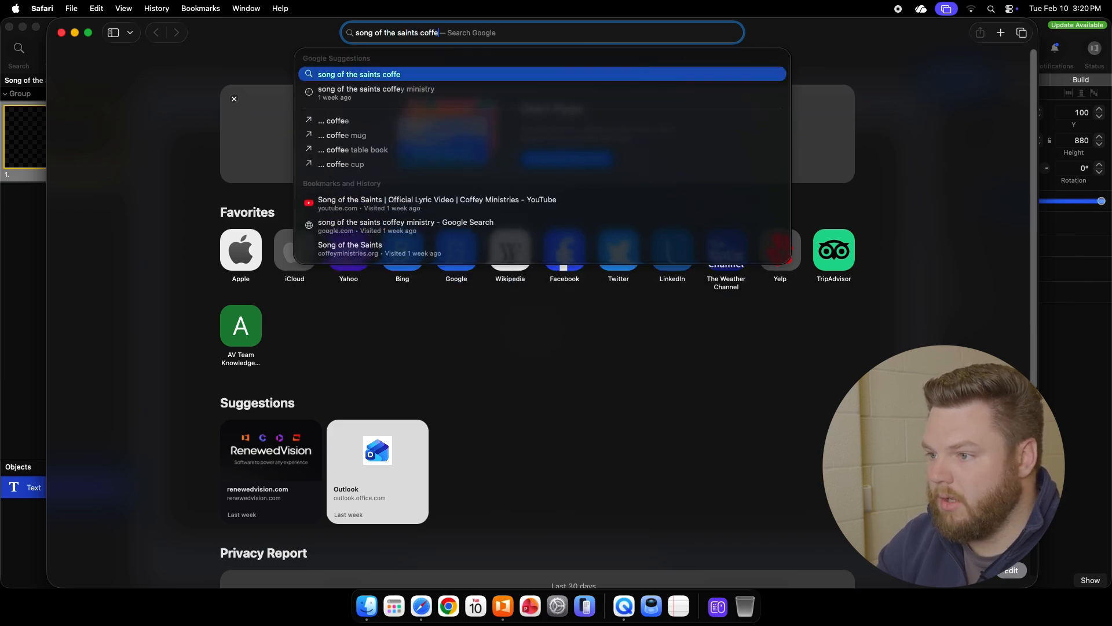
type("y music ")
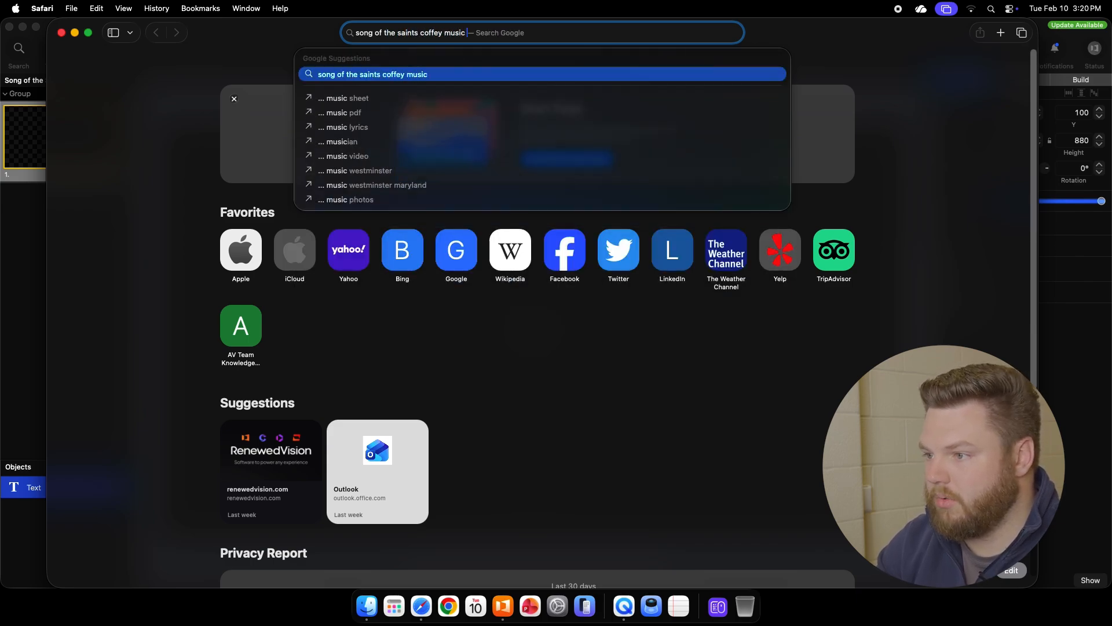
type("ministries")
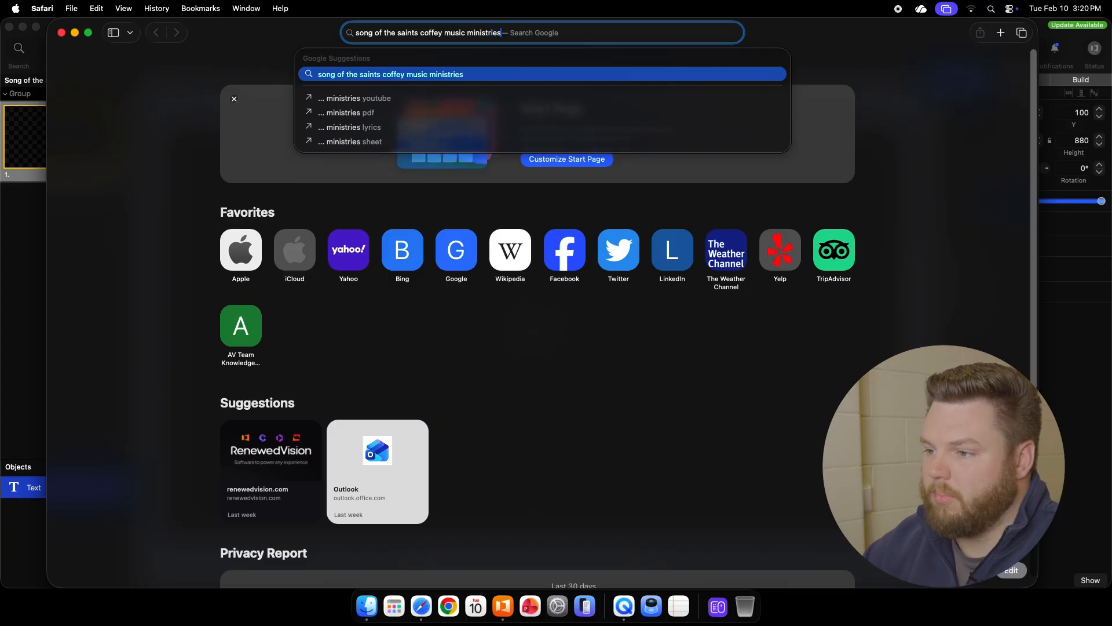
key("Return")
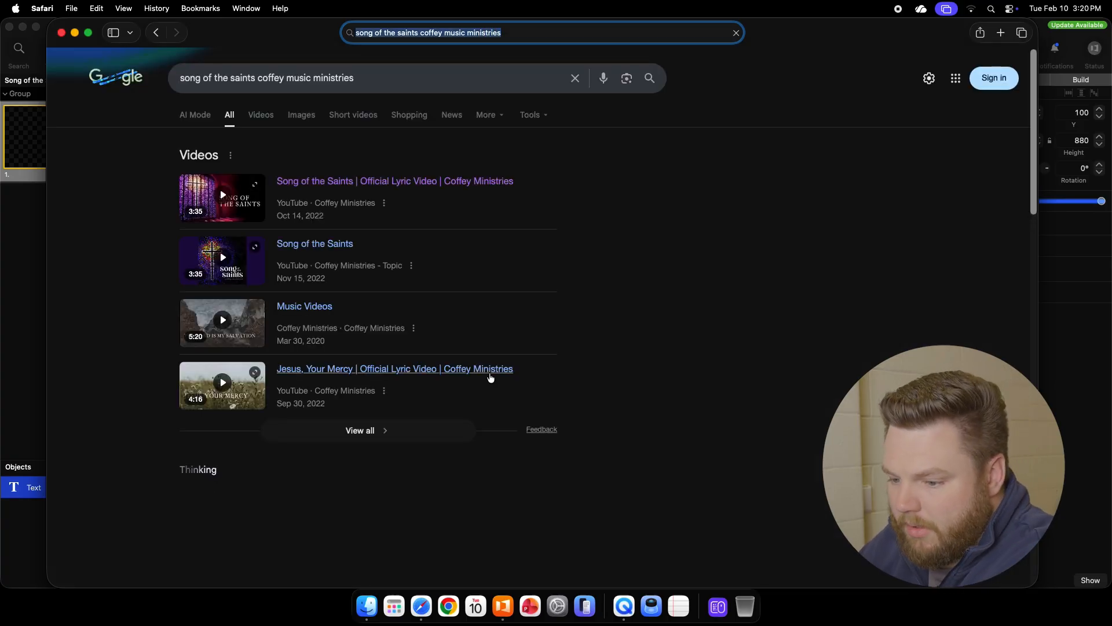
Step: Open the Coffey Ministries Song of the Saints lyrics page and copy the lyrics from the first line of Verse 1 through the last chorus
scroll(312, 406, "down", 10)
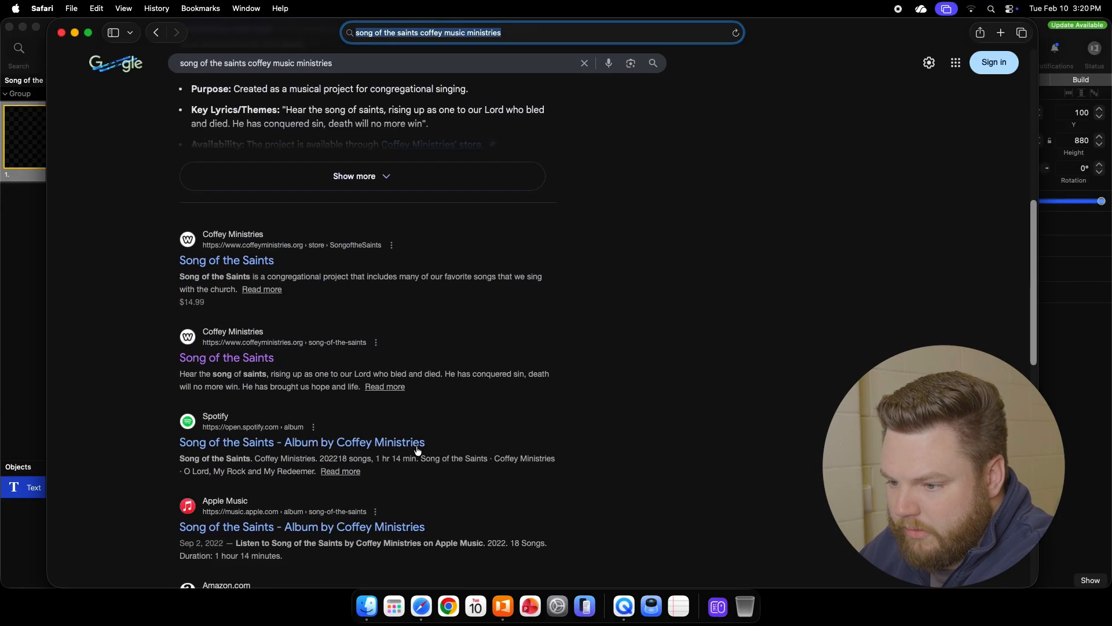
left_click(262, 361)
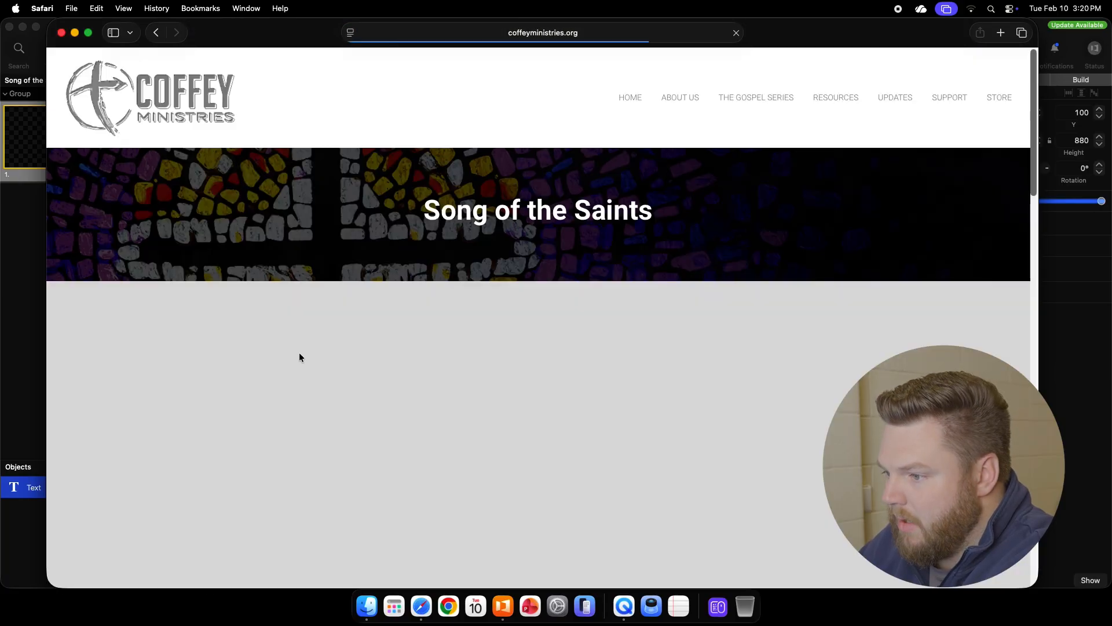
scroll(534, 471, "down", 10)
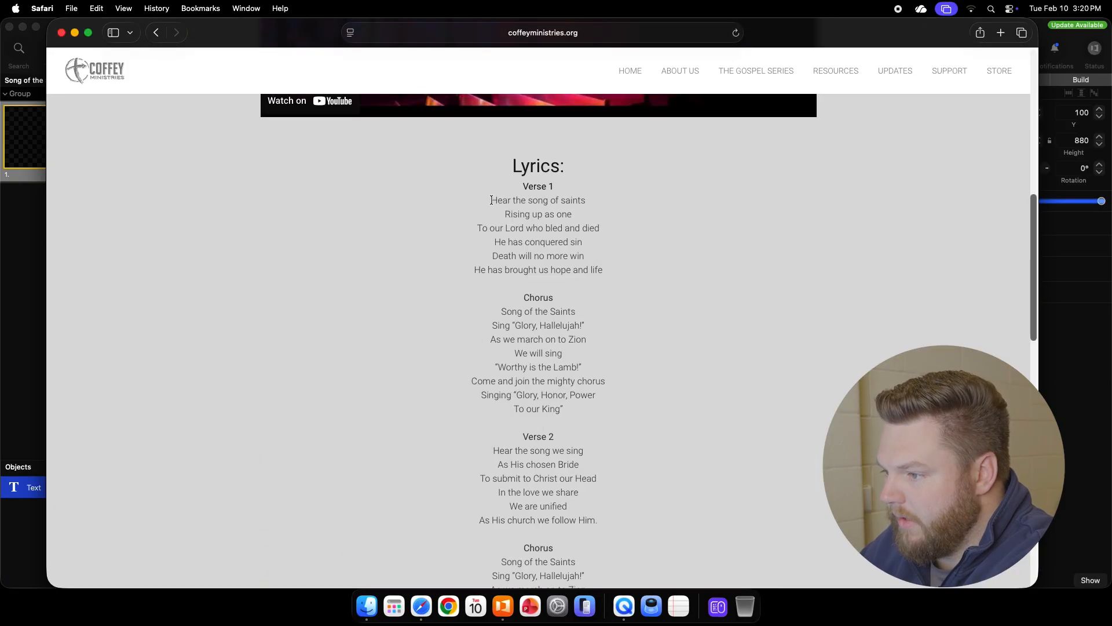
left_click_drag(491, 200, 578, 477)
key("super+c")
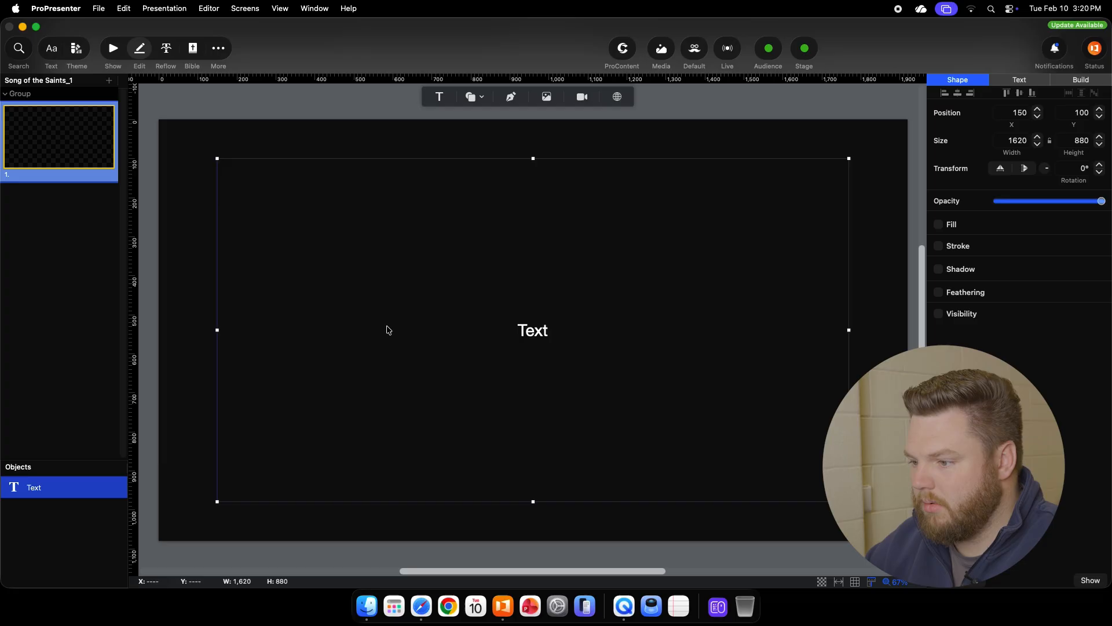
Step: Switch back to ProPresenter and start editing the text inside the slide's text box
left_click(26, 255)
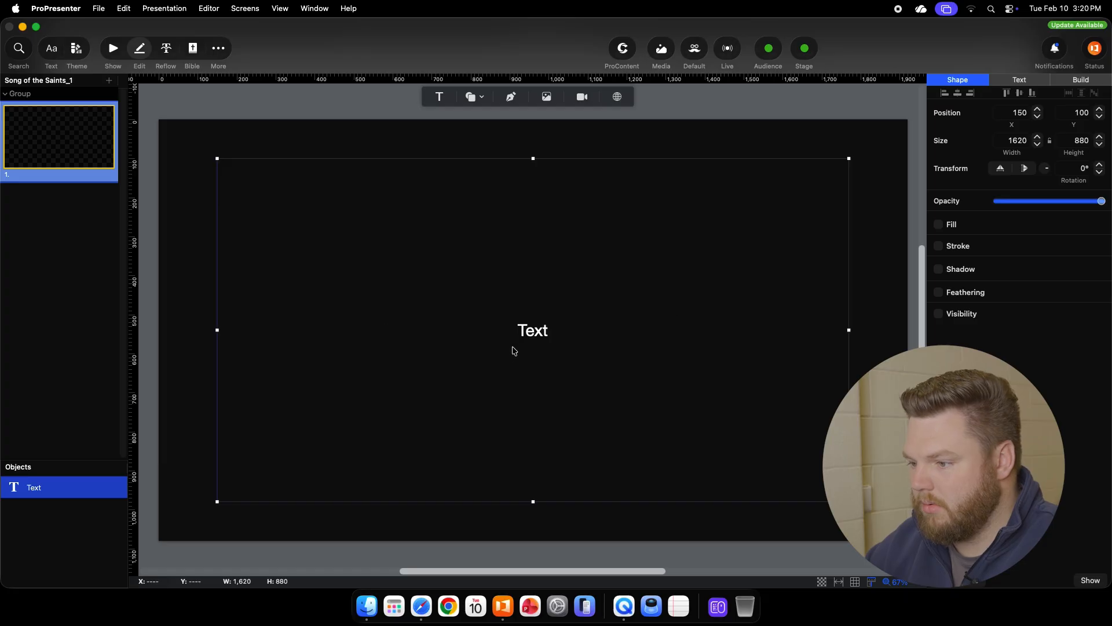
double_click(573, 338)
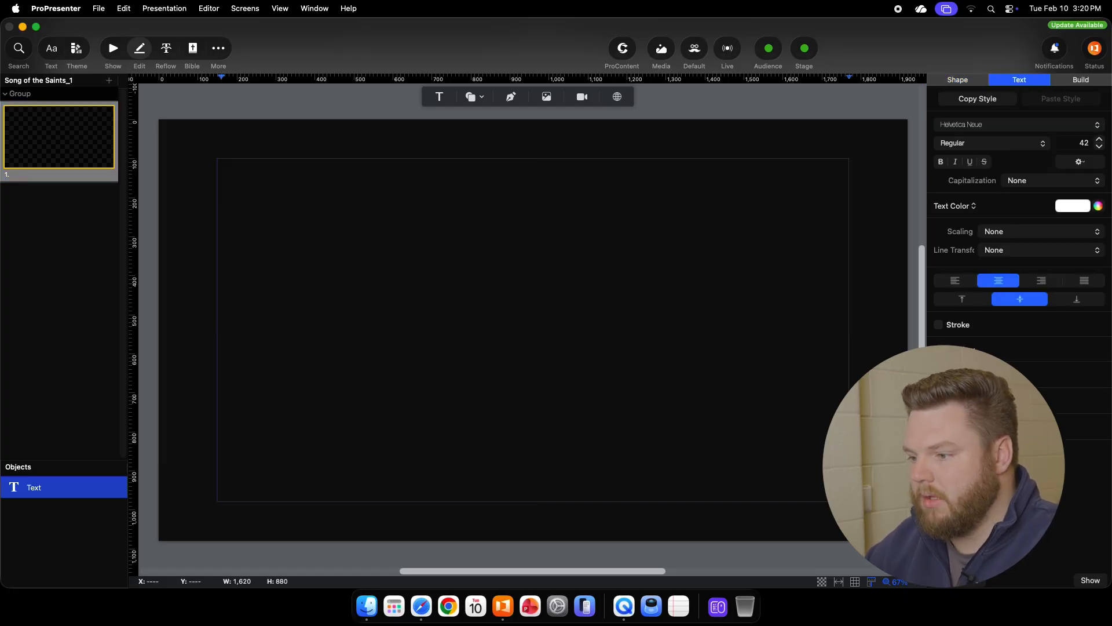
Step: Try pasting the copied lyrics into the text box with their web formatting, and undo that paste
right_click(541, 332)
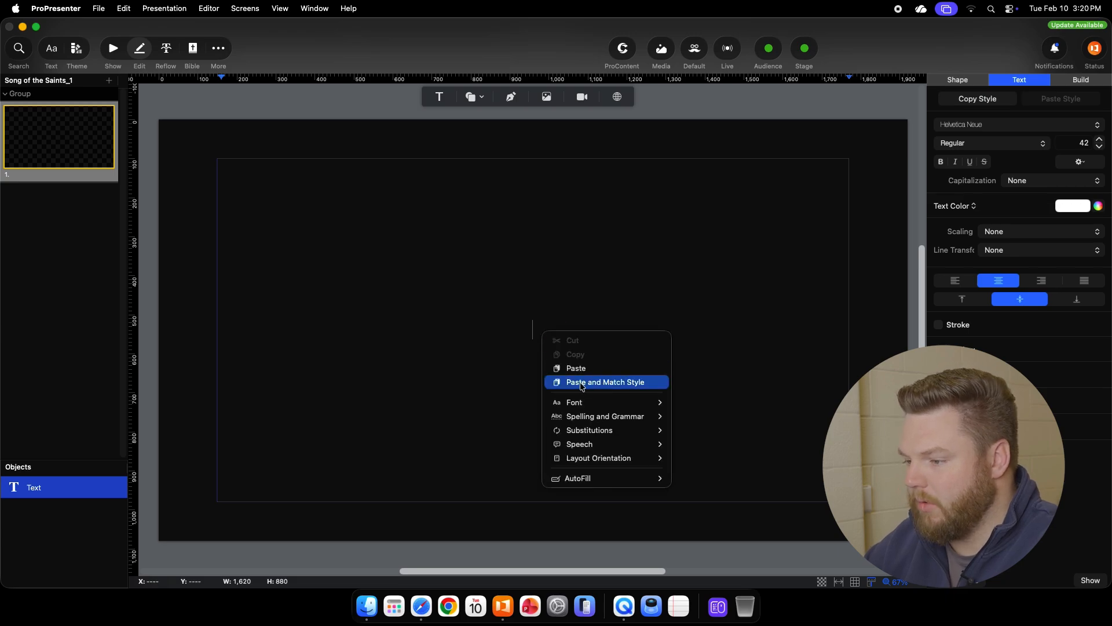
left_click(537, 339)
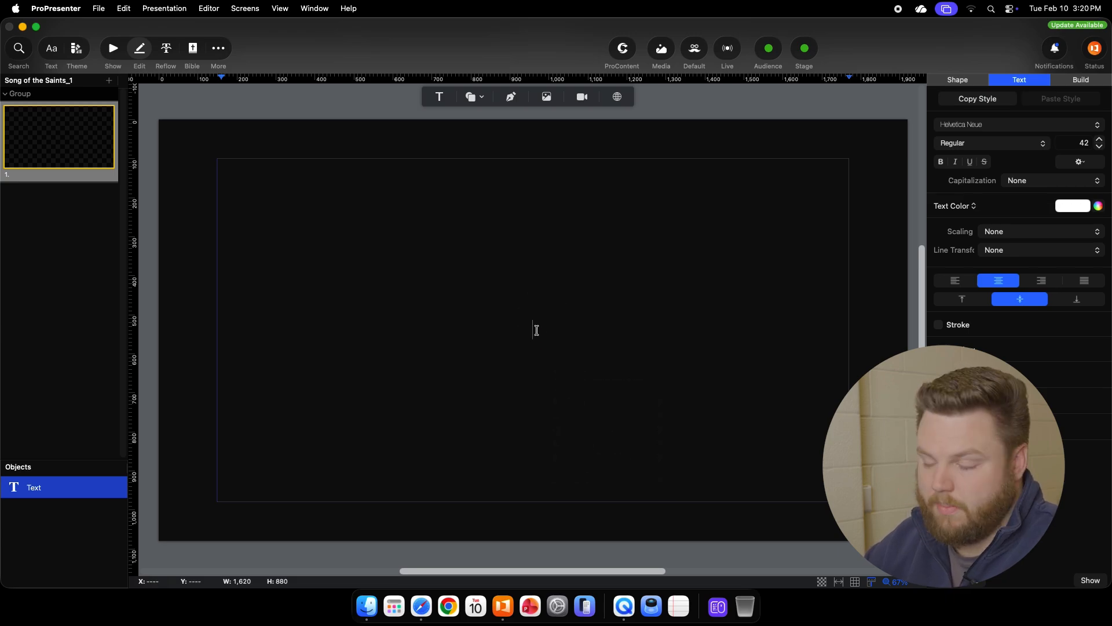
right_click(536, 330)
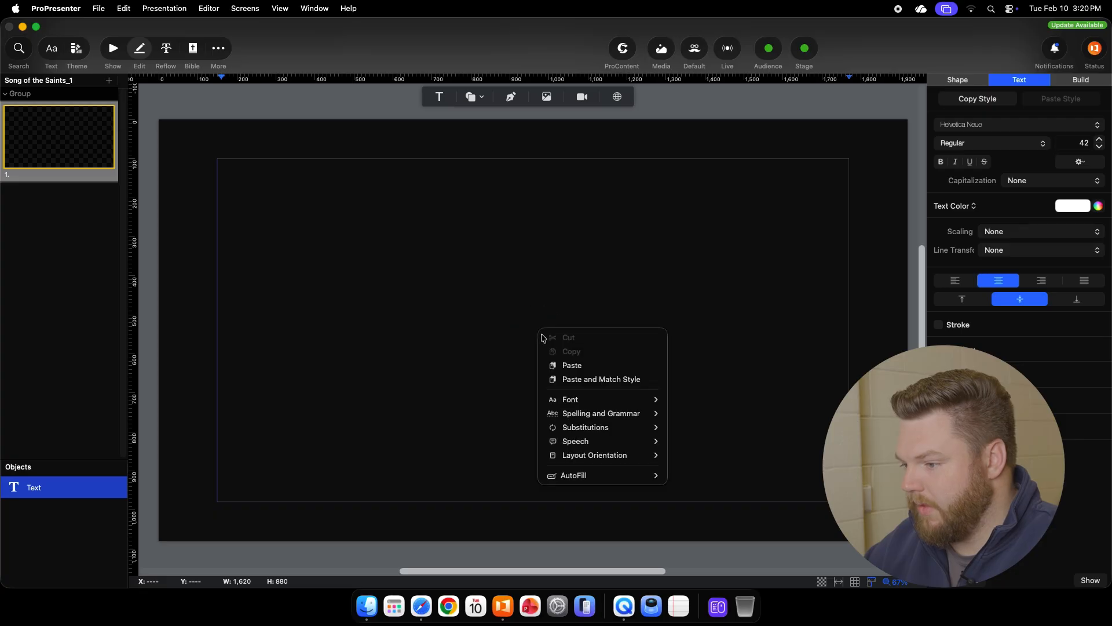
left_click(572, 364)
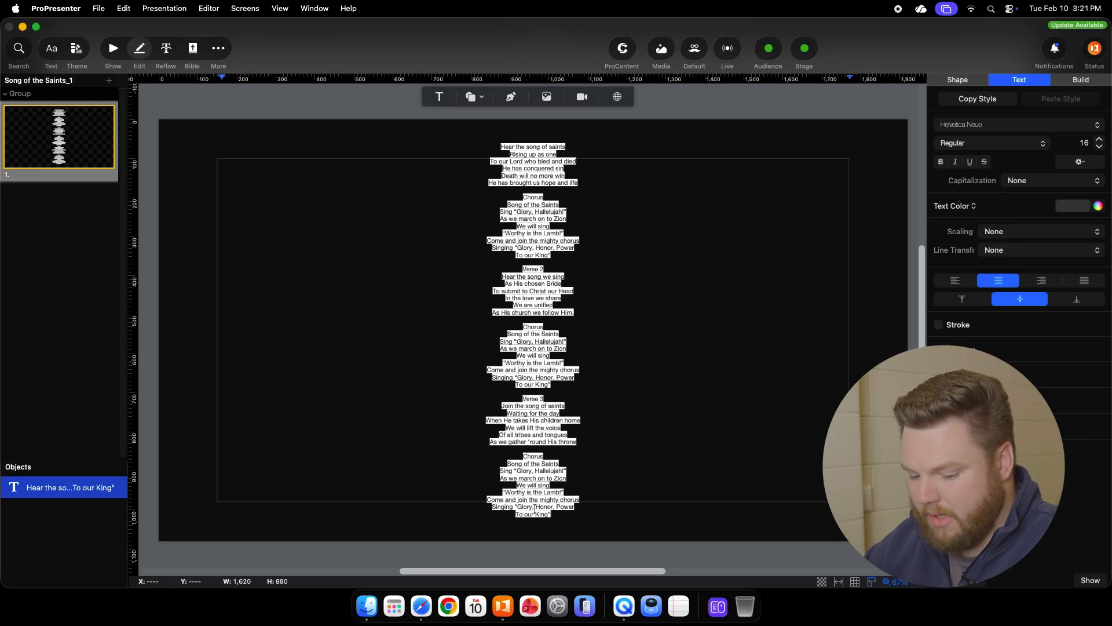
key("super+z")
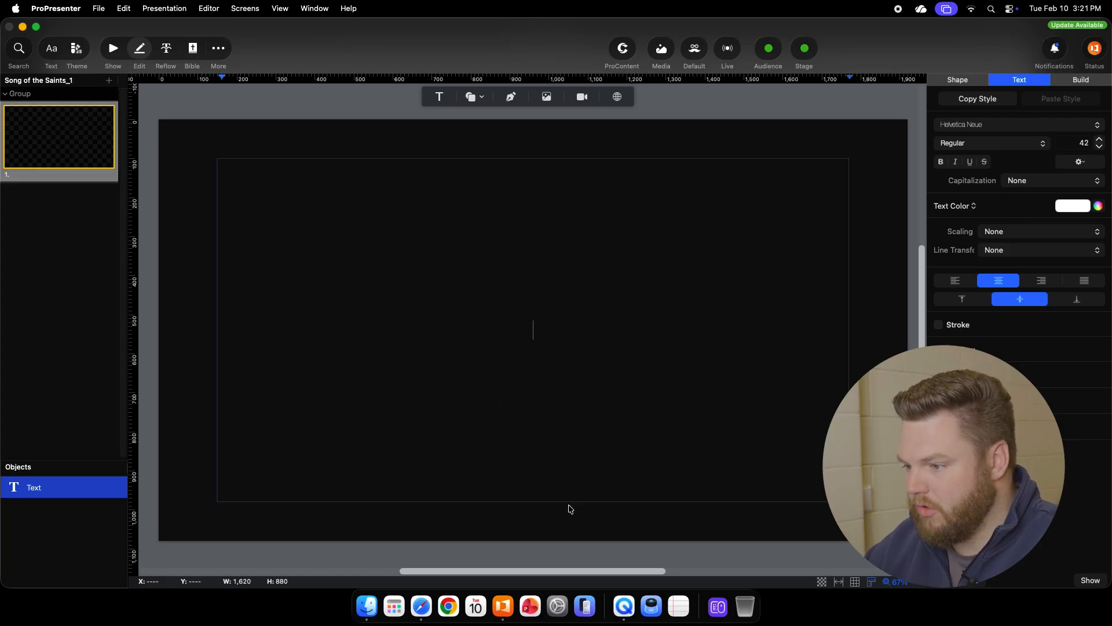
Step: Paste the copied lyrics into the text box so that they match the slide's text style
right_click(542, 333)
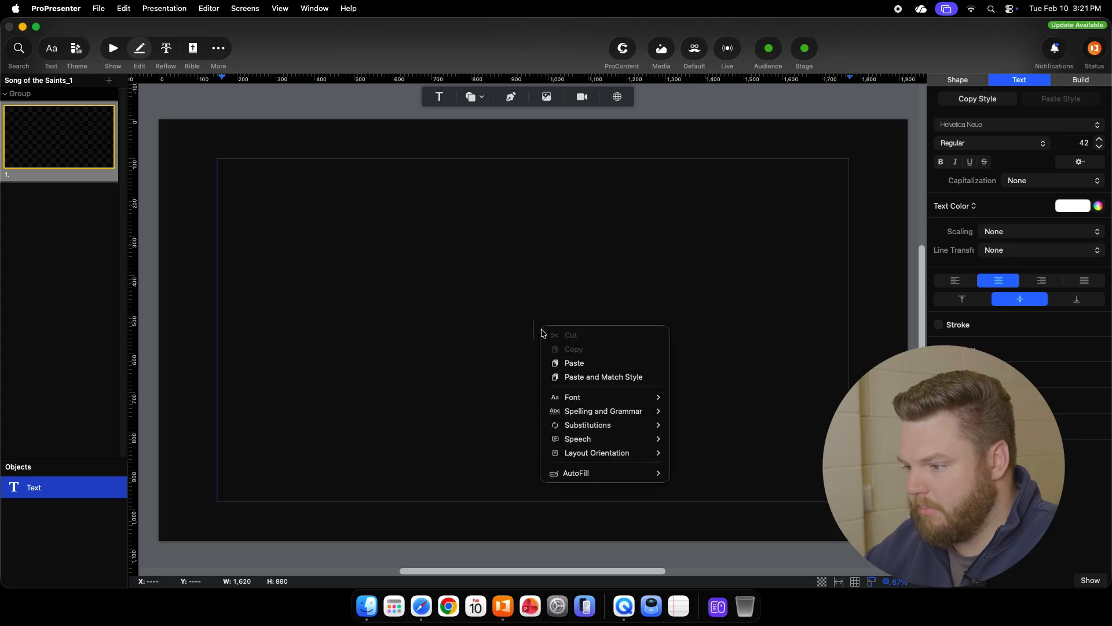
left_click(602, 377)
Step: Delete the first "Chorus" heading with its extra blank line and the "Verse 2" heading from the pasted lyrics
scroll(531, 303, "up", 10)
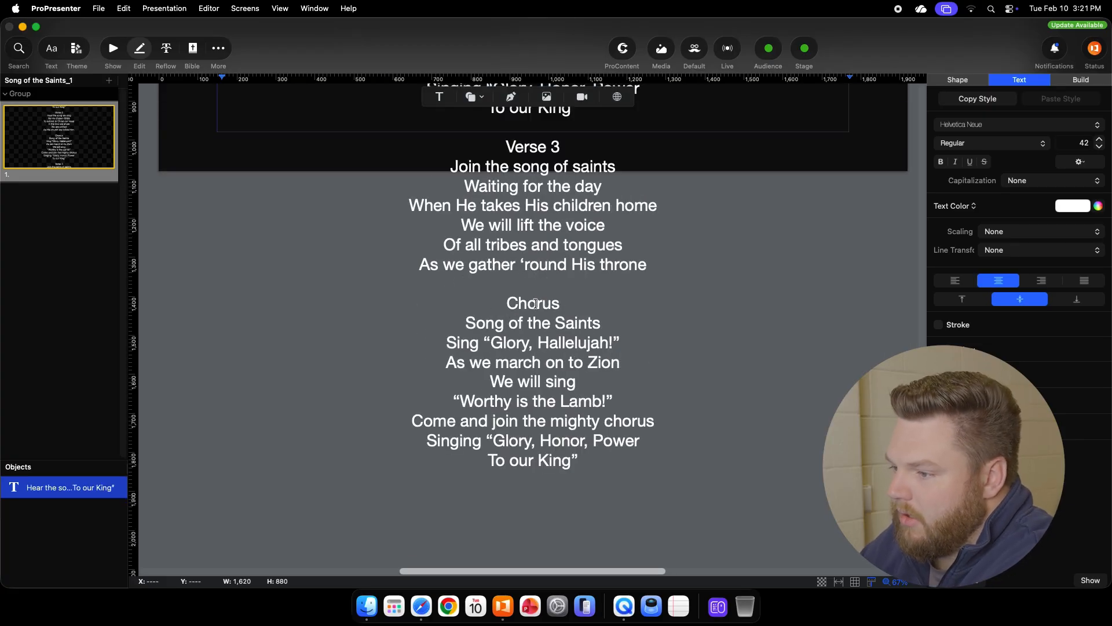
scroll(532, 304, "up", 10)
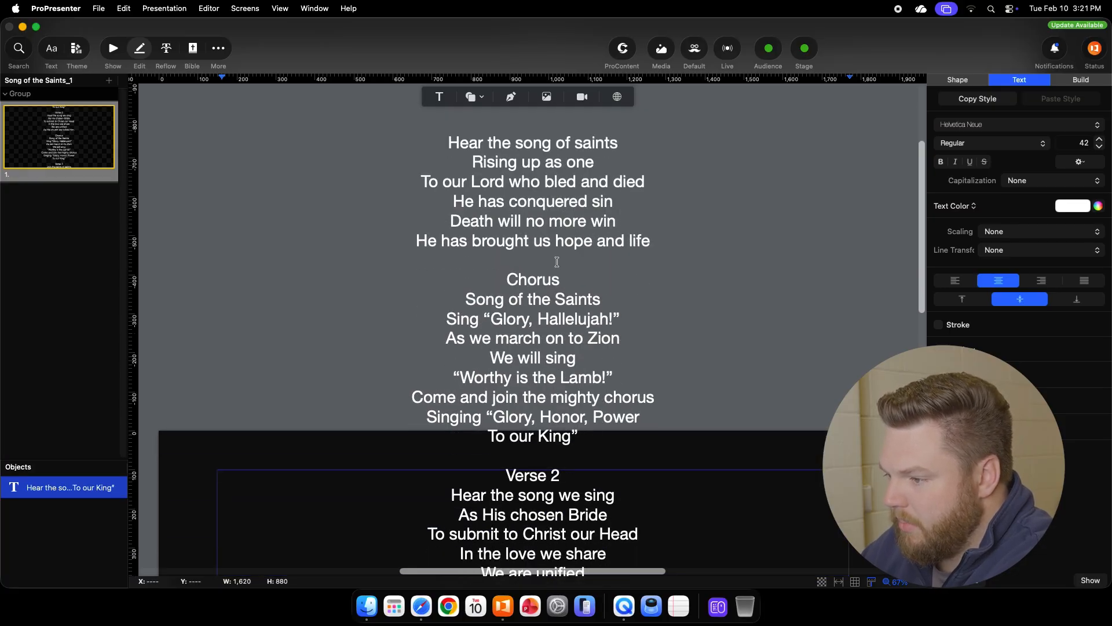
left_click_drag(561, 279, 501, 281)
key("BackSpace")
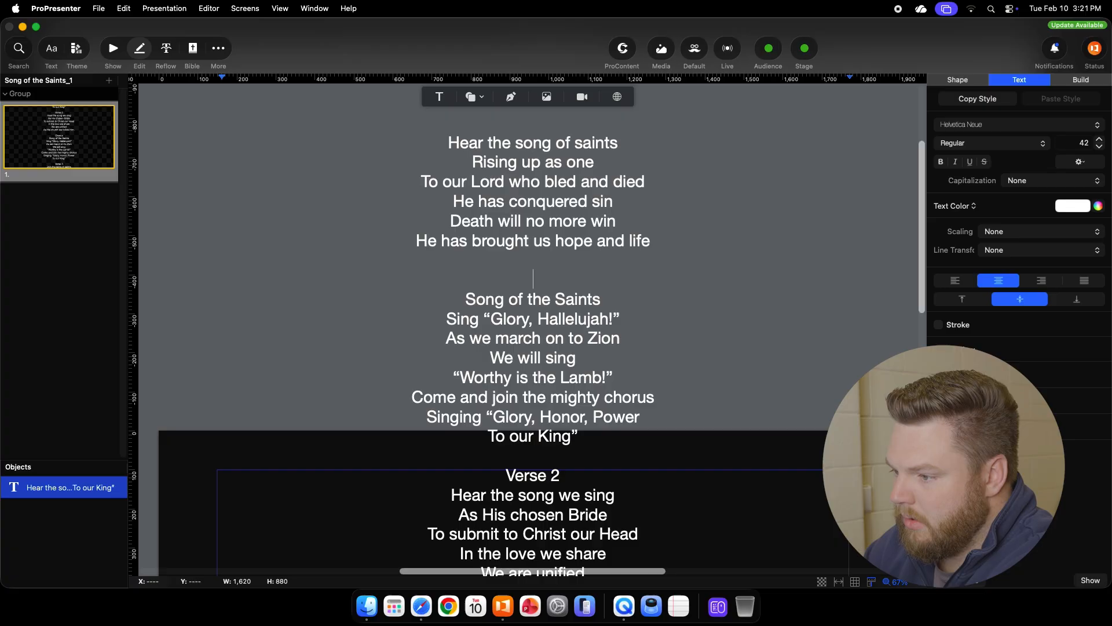
key("BackSpace")
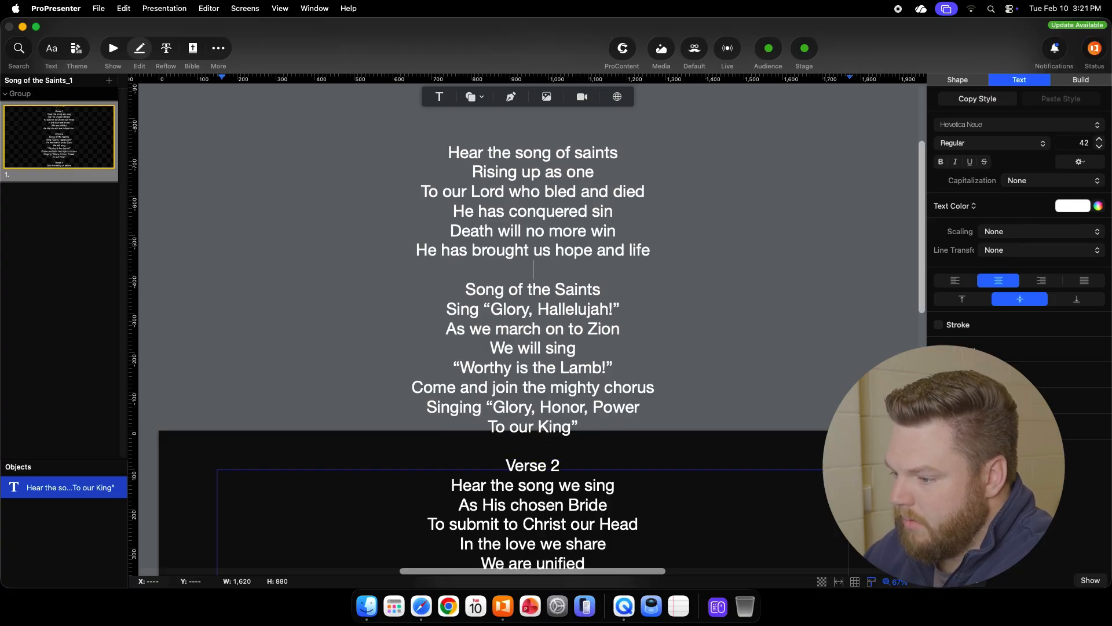
left_click_drag(571, 465, 488, 464)
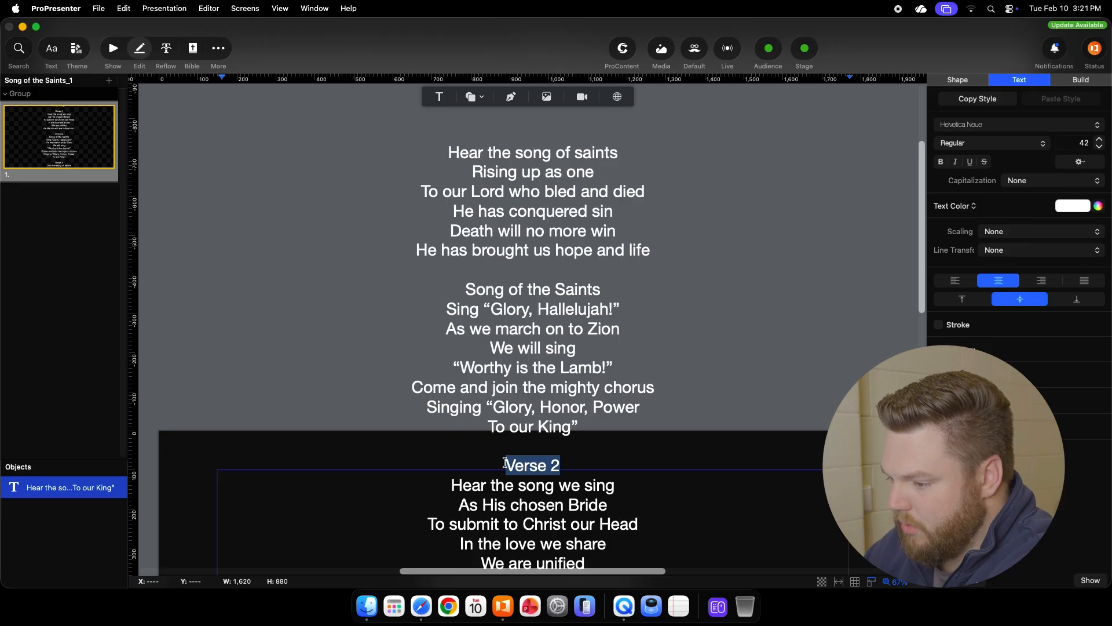
key("BackSpace")
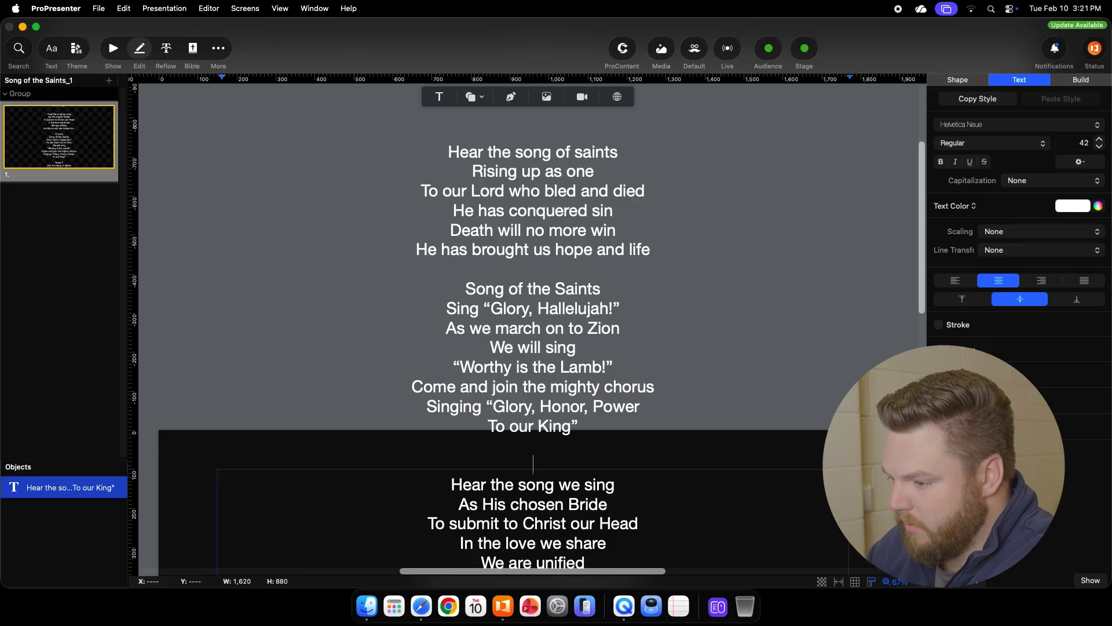
Step: Delete the repeated chorus after the second verse, including its heading, and remove the "Verse 3" heading
scroll(590, 463, "down", 10)
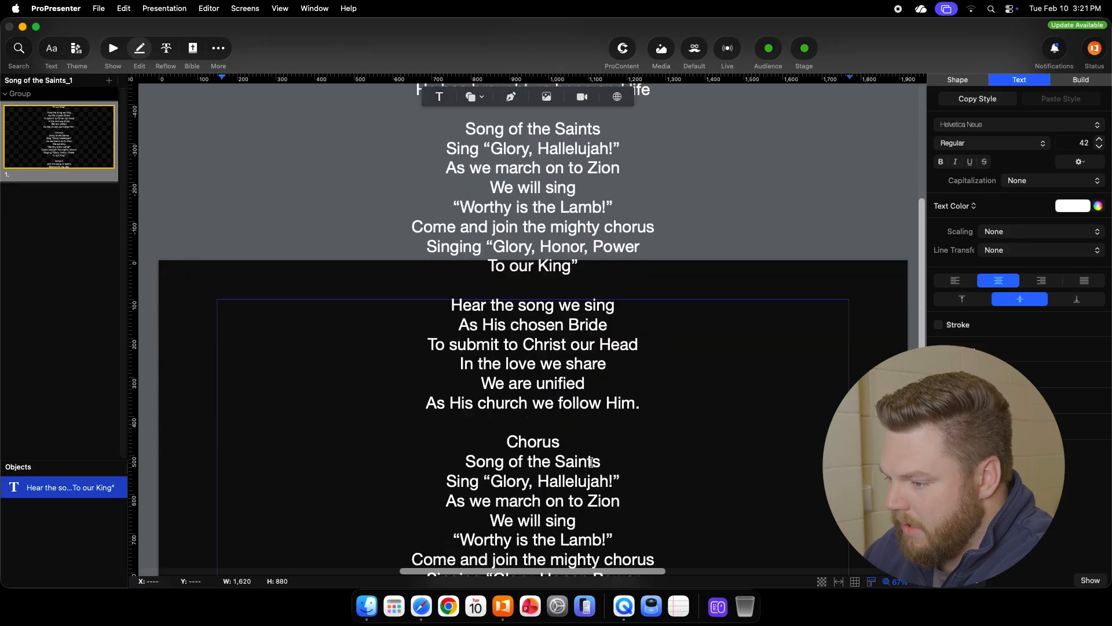
left_click_drag(583, 530, 460, 369)
key("BackSpace")
key("BackSpace")
key("BackSpace")
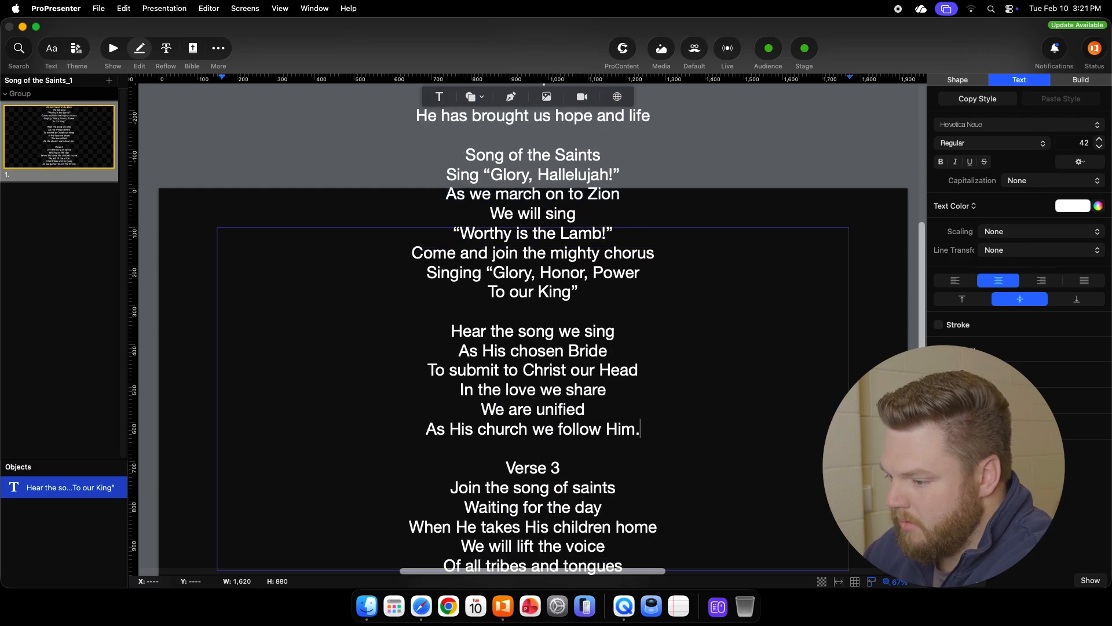
left_click_drag(575, 466, 502, 467)
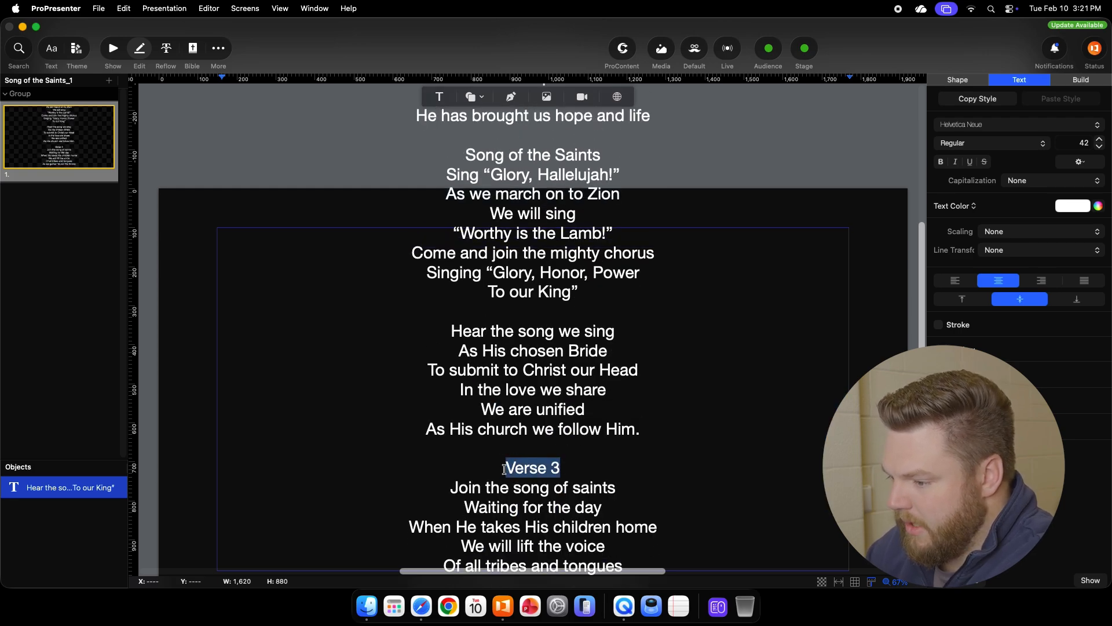
key("BackSpace")
Step: Delete the final repeated chorus and its heading so the lyrics end at "As we gather 'round His throne"
scroll(565, 469, "down", 10)
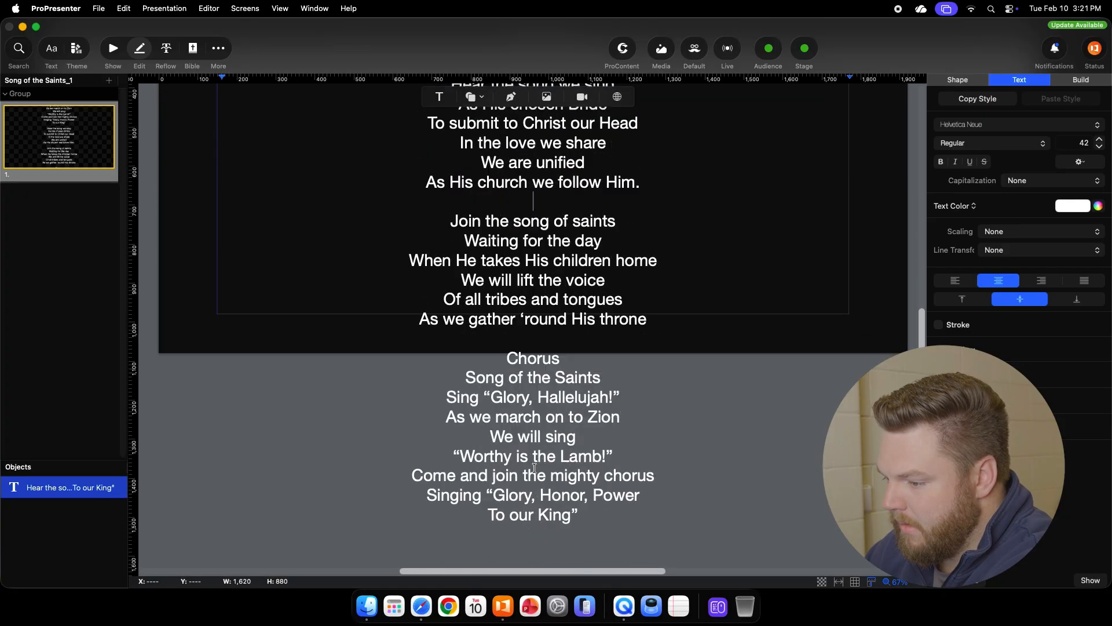
left_click(564, 465)
left_click_drag(563, 465, 496, 306)
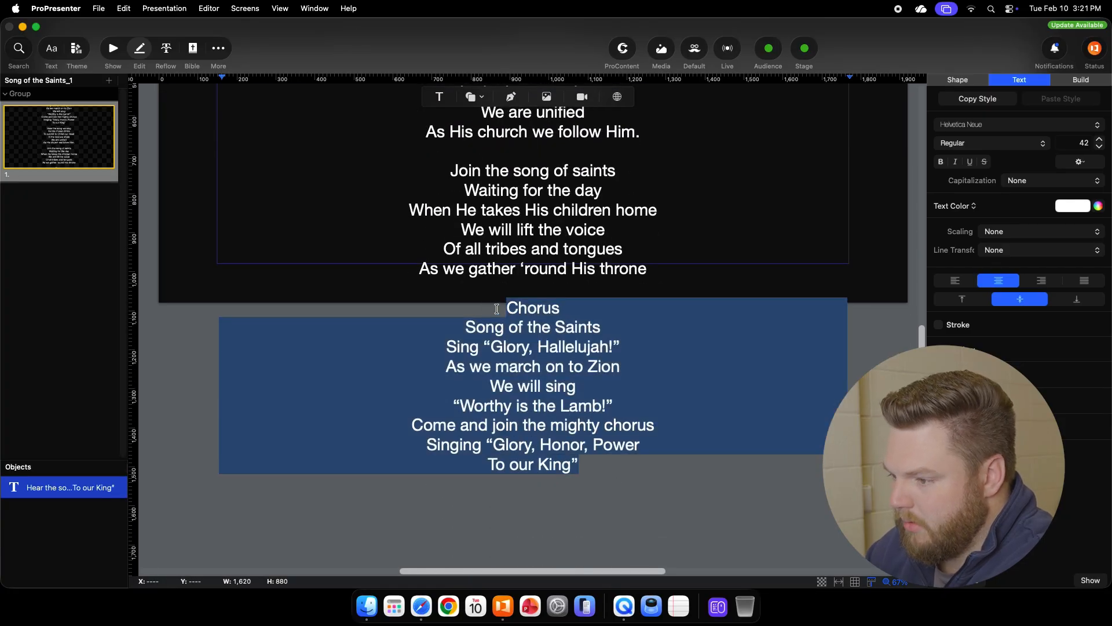
key("BackSpace")
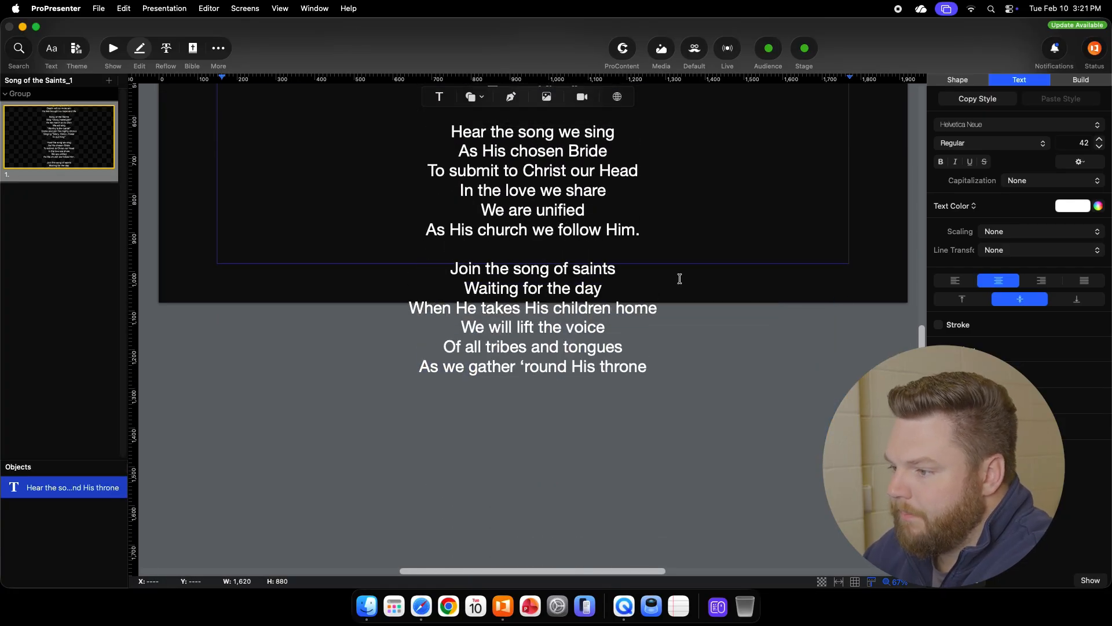
Step: Open the song in the Reflow Editor and insert slide breaks after "To our Lord who bled and died" and before "Song of the Saints"
scroll(675, 278, "up", 10)
scroll(553, 217, "up", 3)
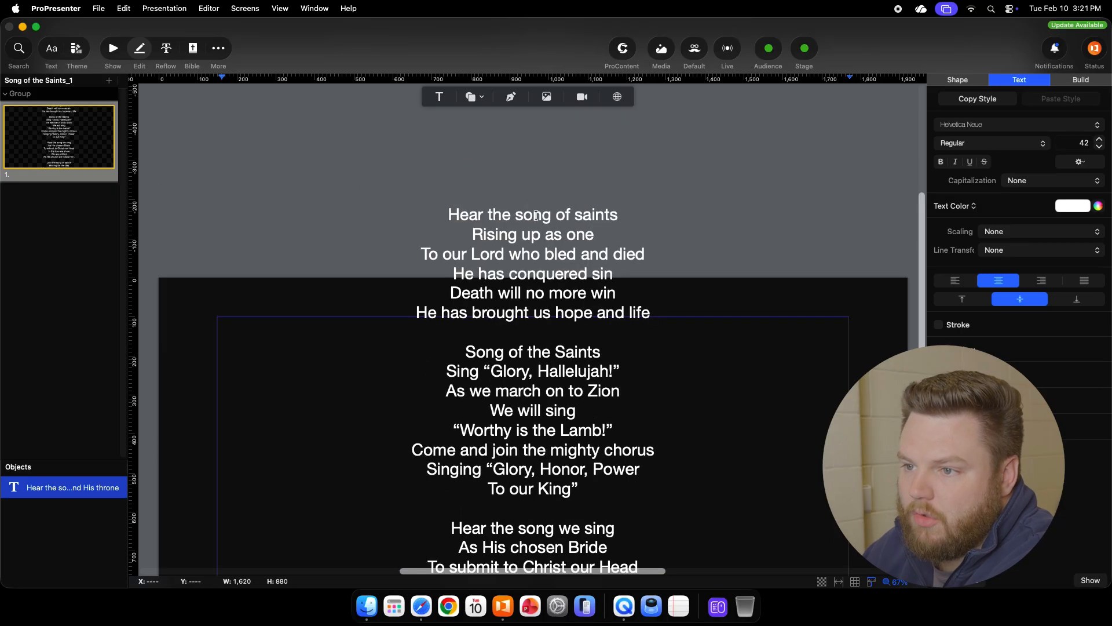
left_click(169, 53)
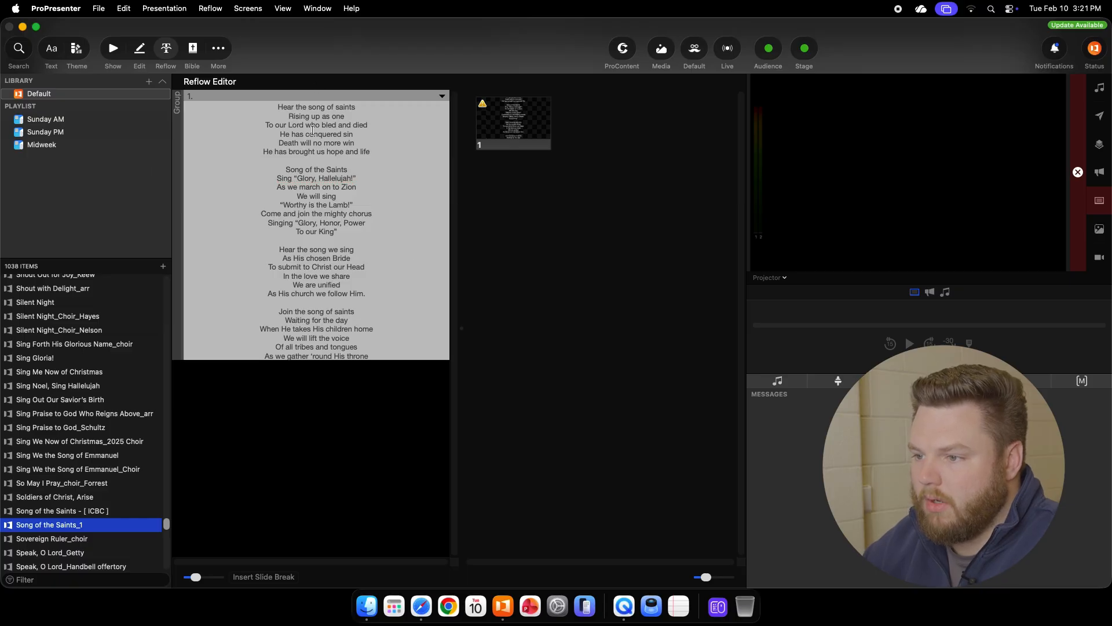
left_click(377, 124)
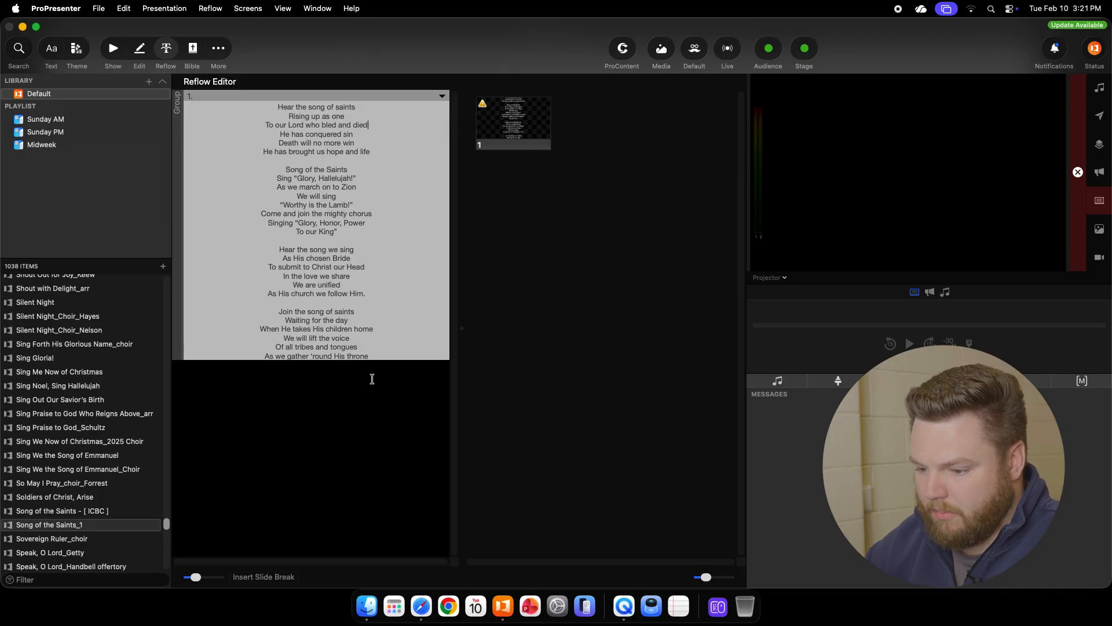
left_click(266, 576)
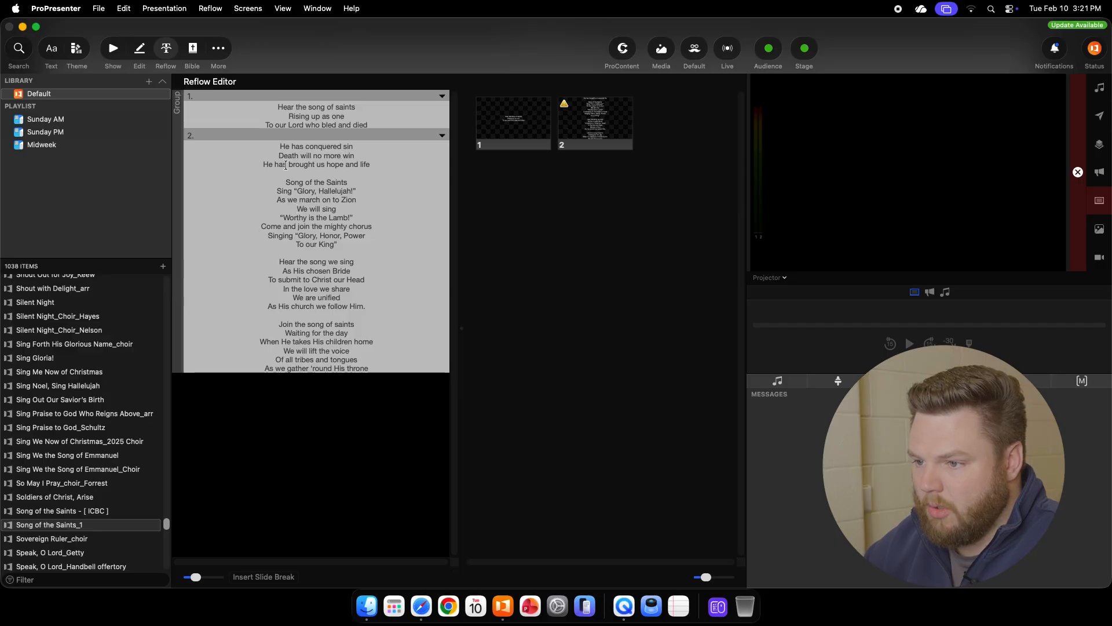
left_click(265, 577)
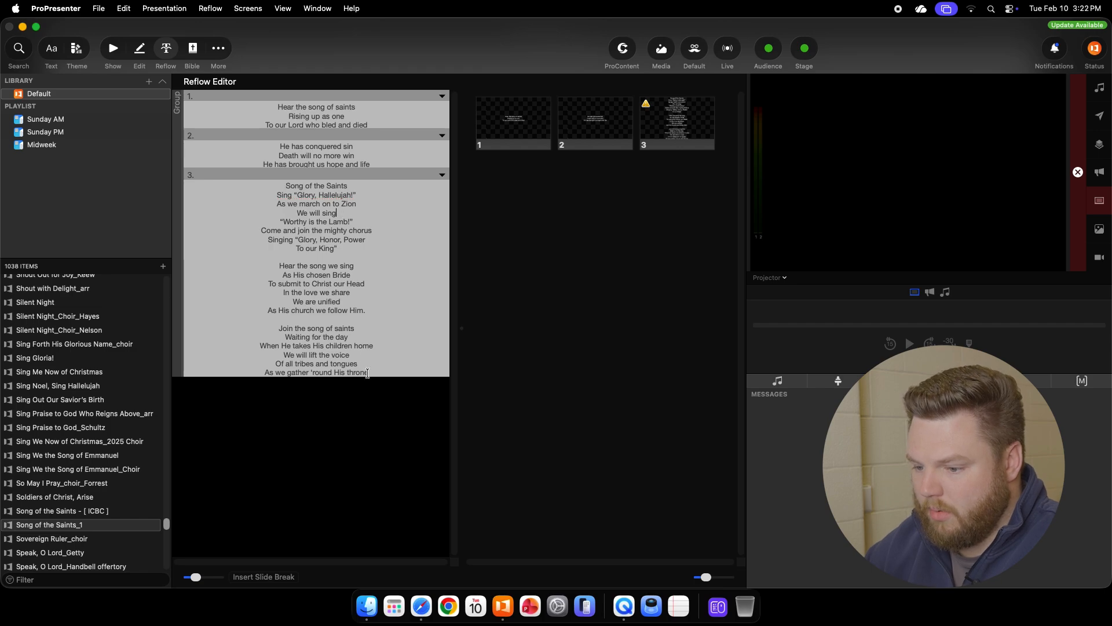
Step: Insert slide breaks before "Worthy is the Lamb!", "Hear the song we sing" and "In the love we share"
left_click(287, 577)
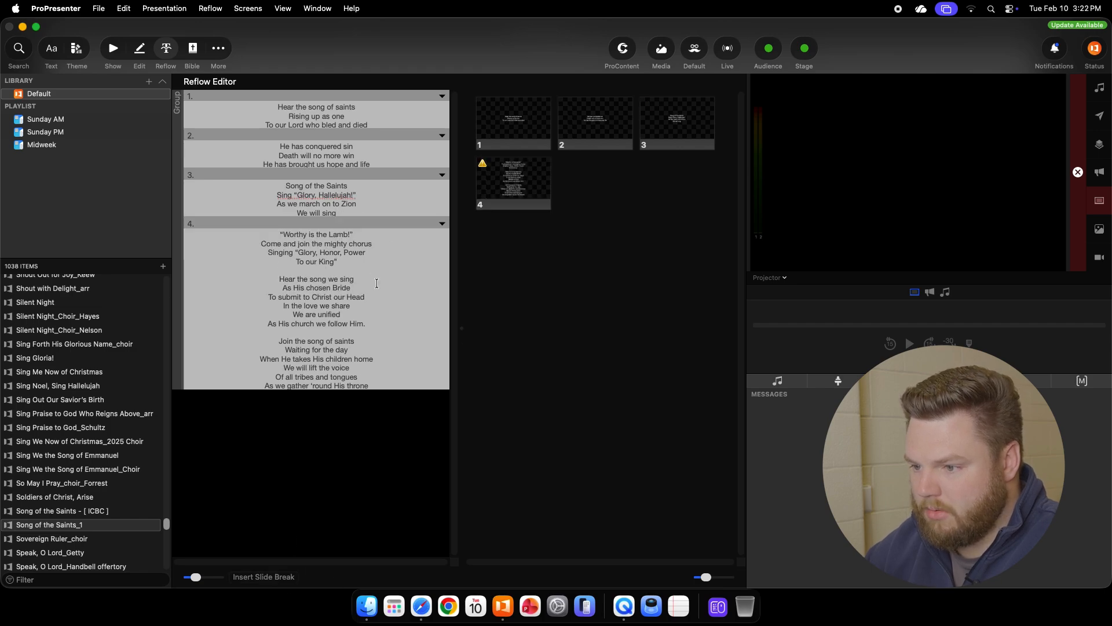
left_click(275, 575)
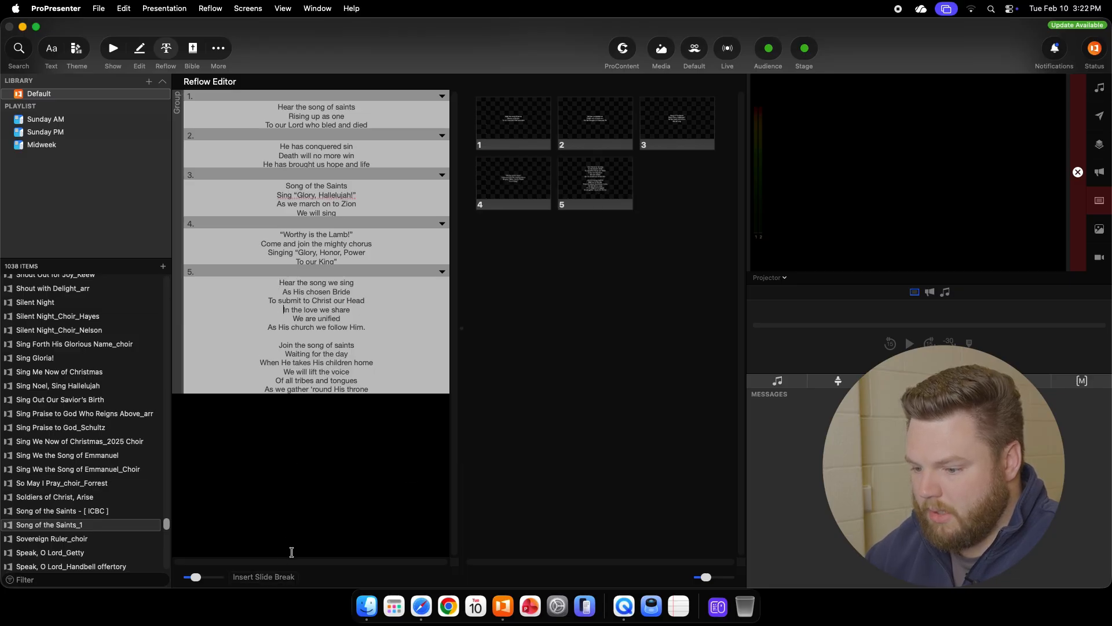
left_click(284, 576)
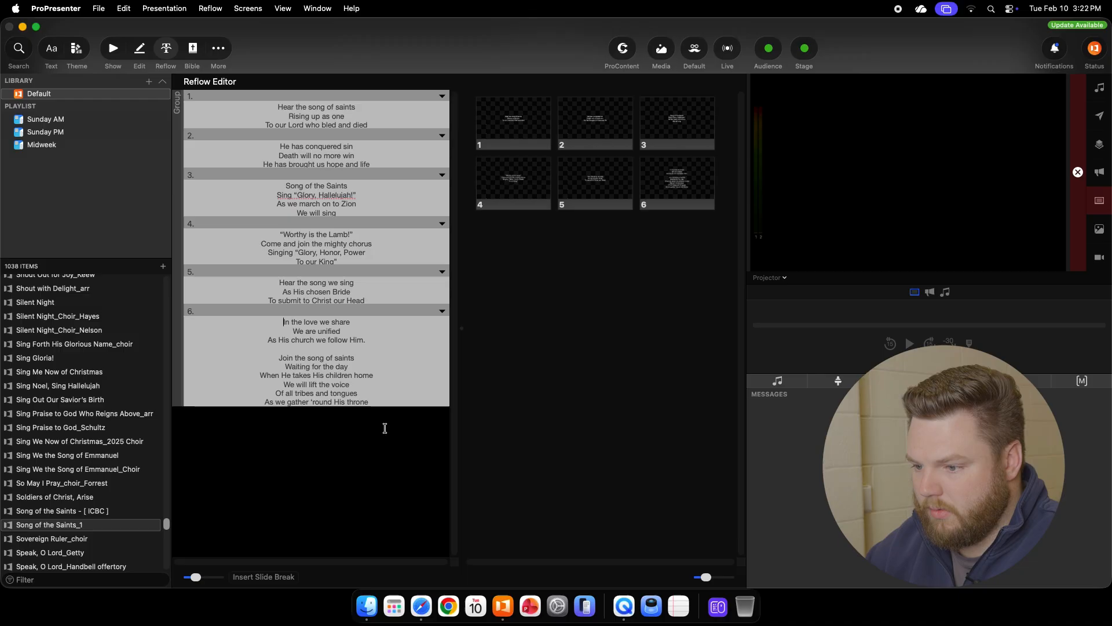
Step: Insert slide breaks before "Join the song of saints" and "We will lift the voice", and add an empty slide at the end
left_click(278, 359)
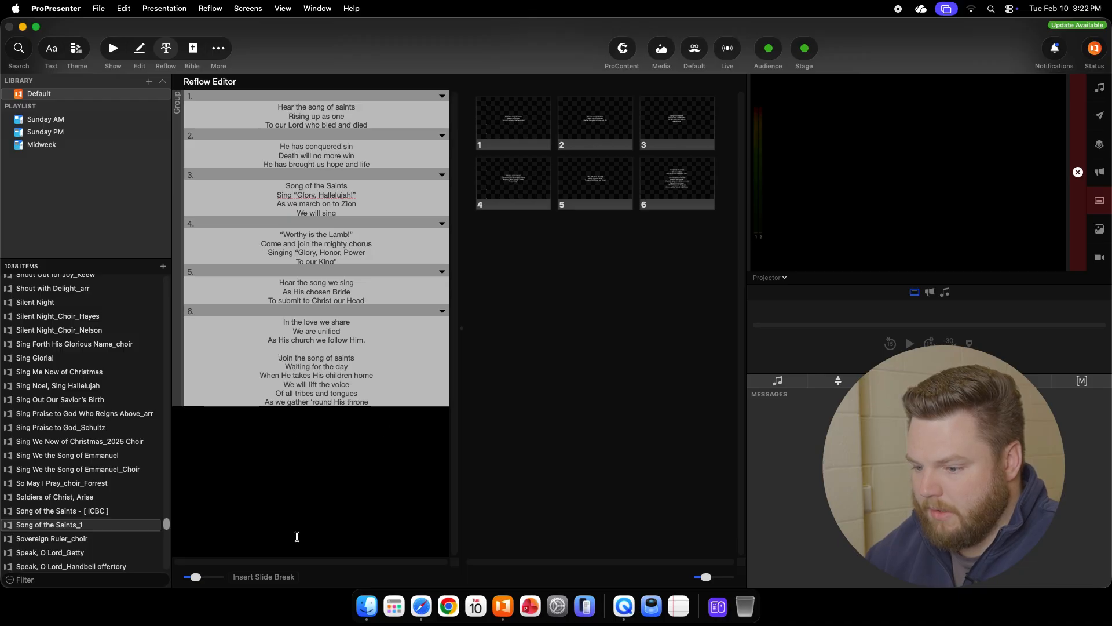
left_click(276, 577)
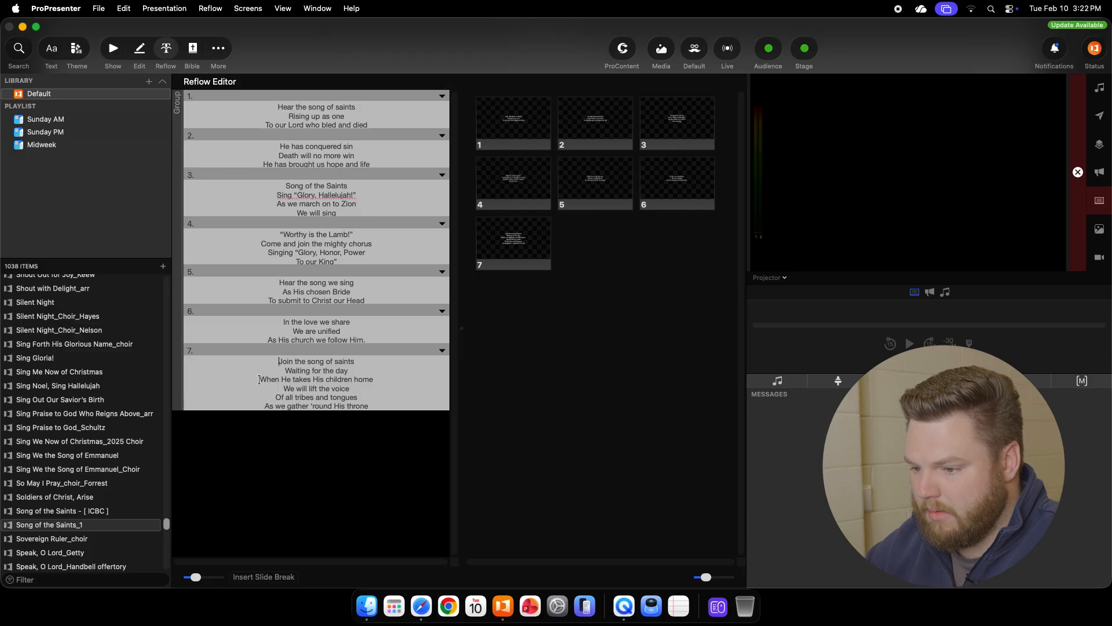
left_click(283, 577)
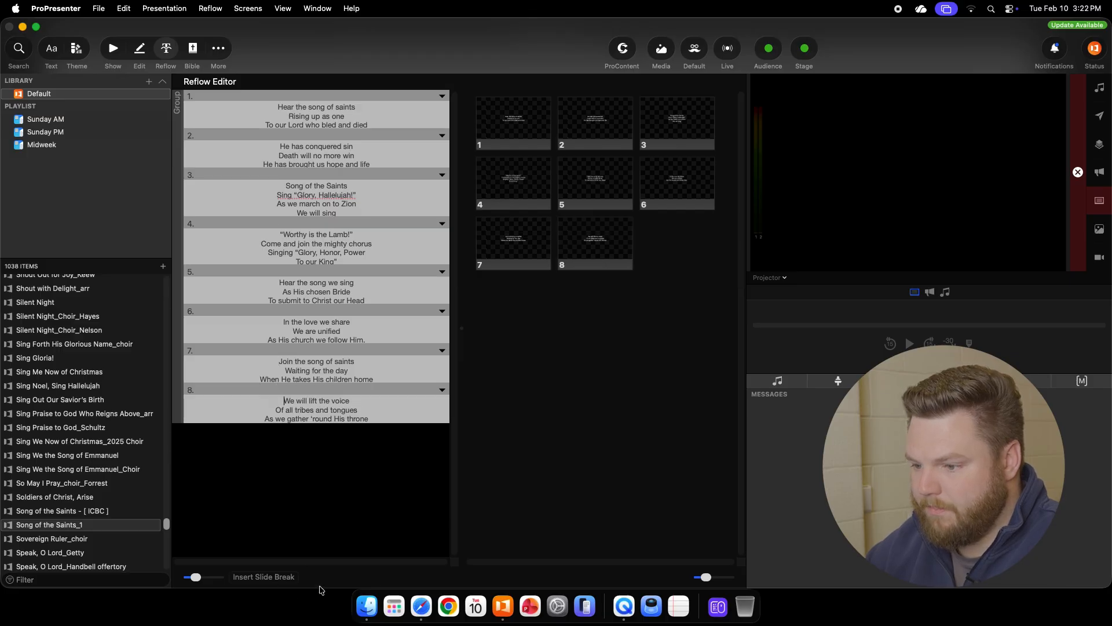
left_click(269, 579)
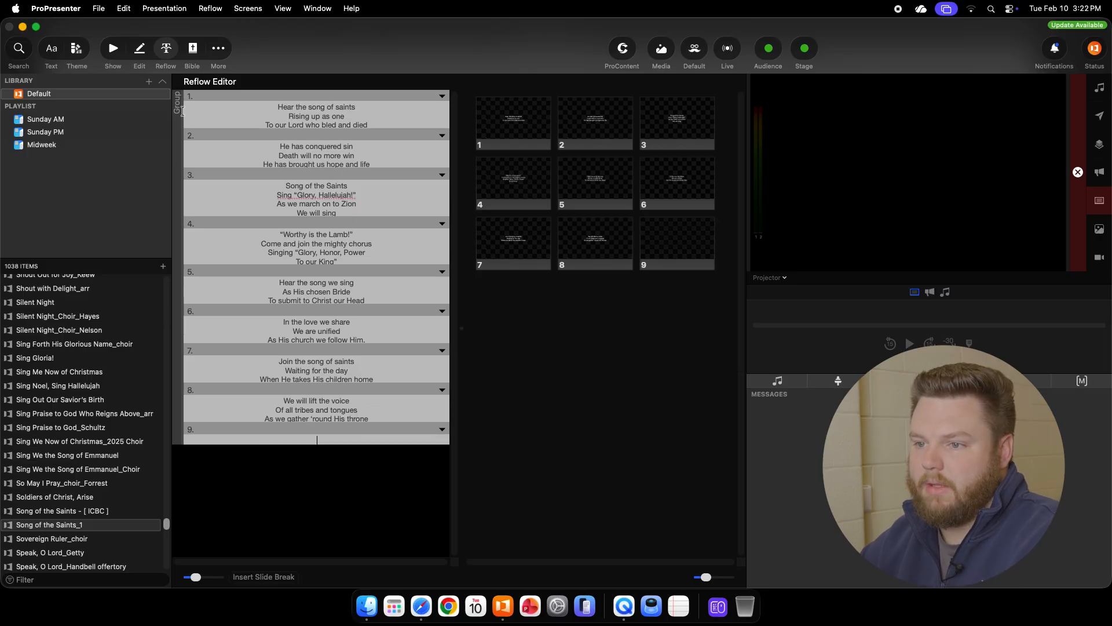
Step: Check the ends of the text on slides 2, 3 and 4 in the slide editor for extra trailing lines or spaces
left_click(139, 48)
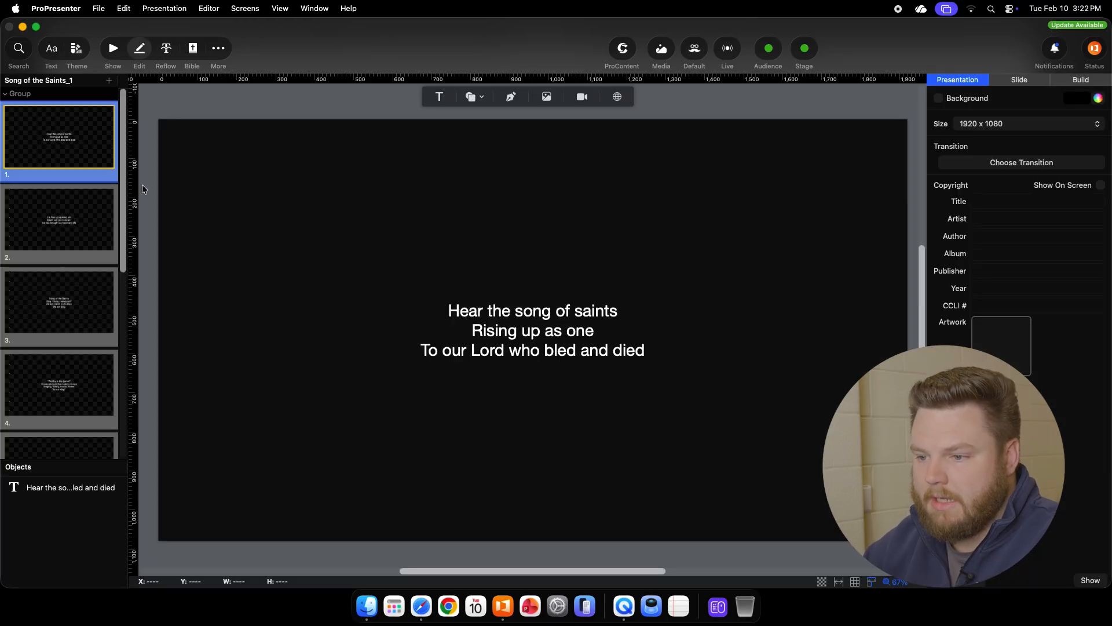
left_click(81, 212)
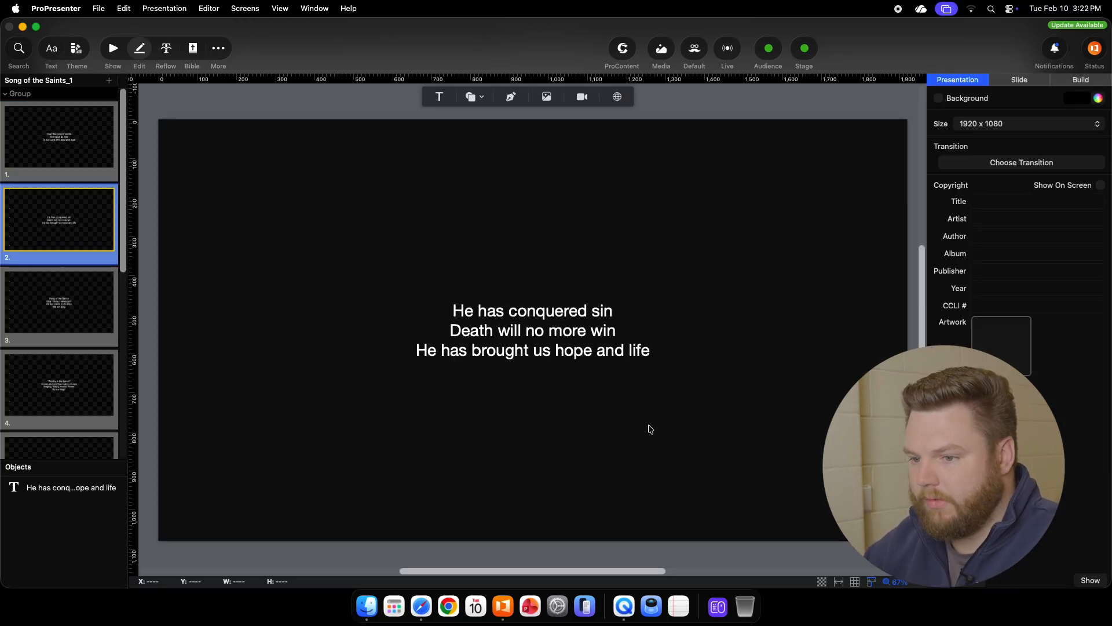
left_click(591, 356)
double_click(675, 357)
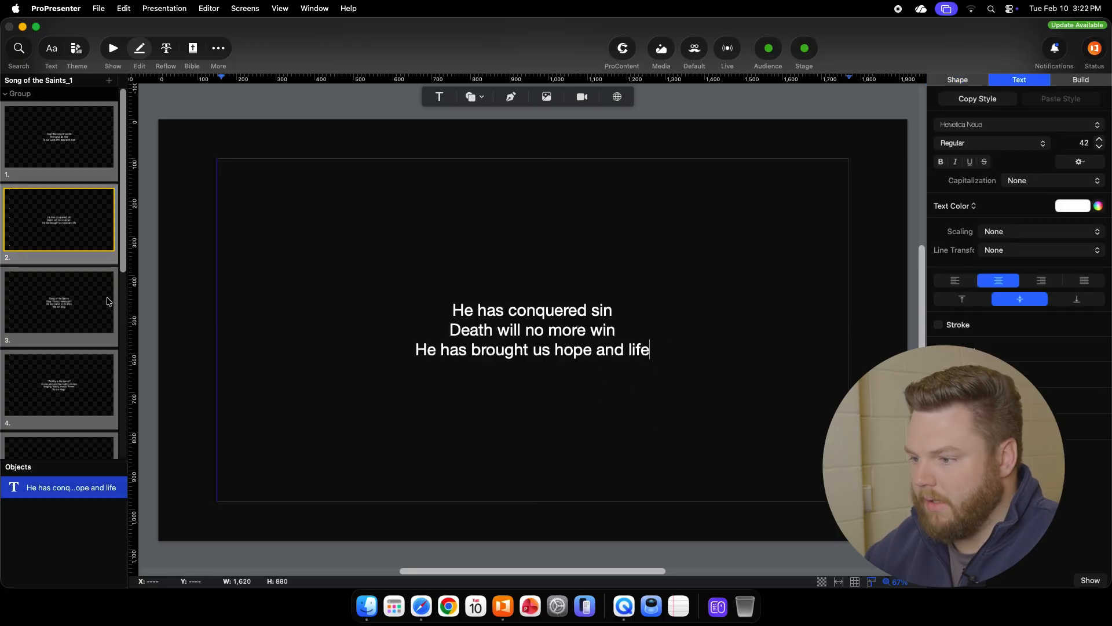
left_click(107, 298)
left_click(529, 373)
double_click(579, 382)
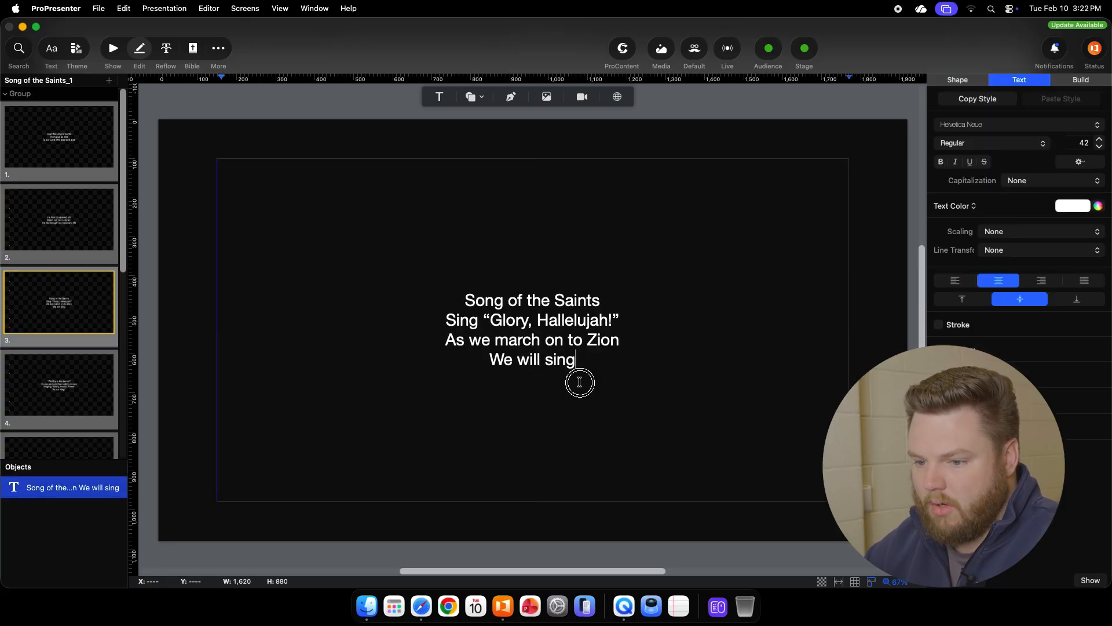
left_click(69, 386)
left_click(482, 399)
double_click(571, 374)
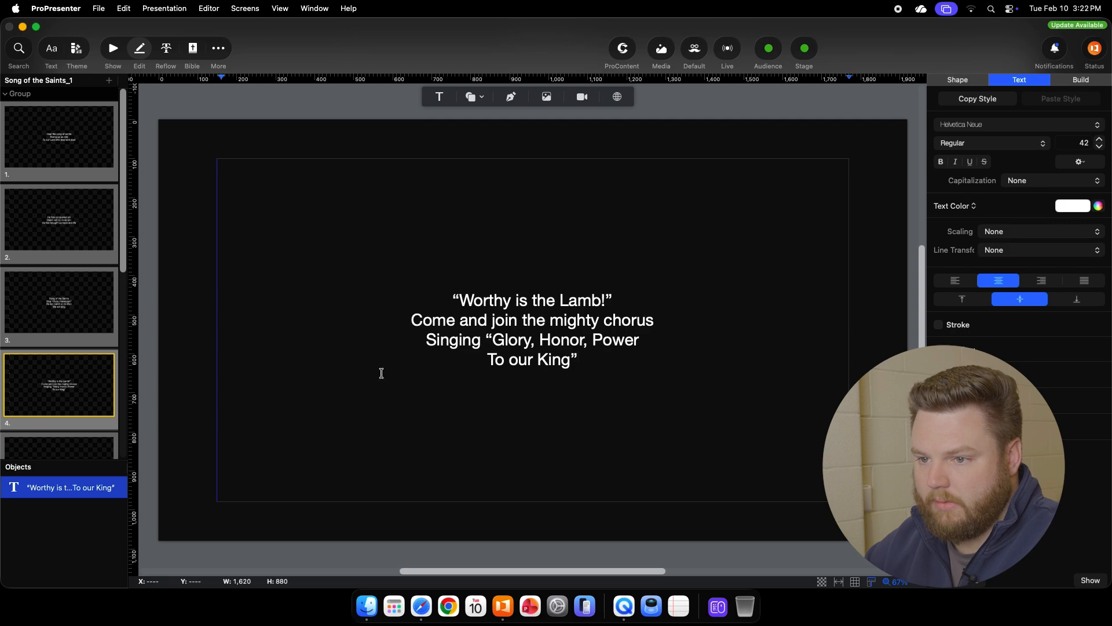
left_click(68, 148)
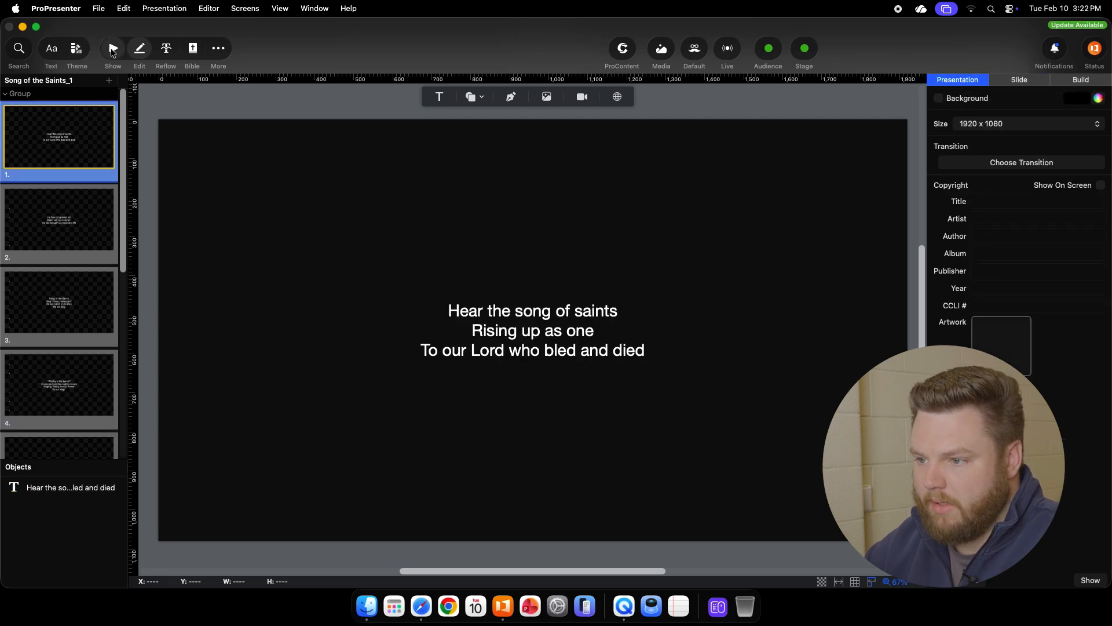
Step: Return to the presentation's Show view and display slide 2 on the output
left_click(113, 48)
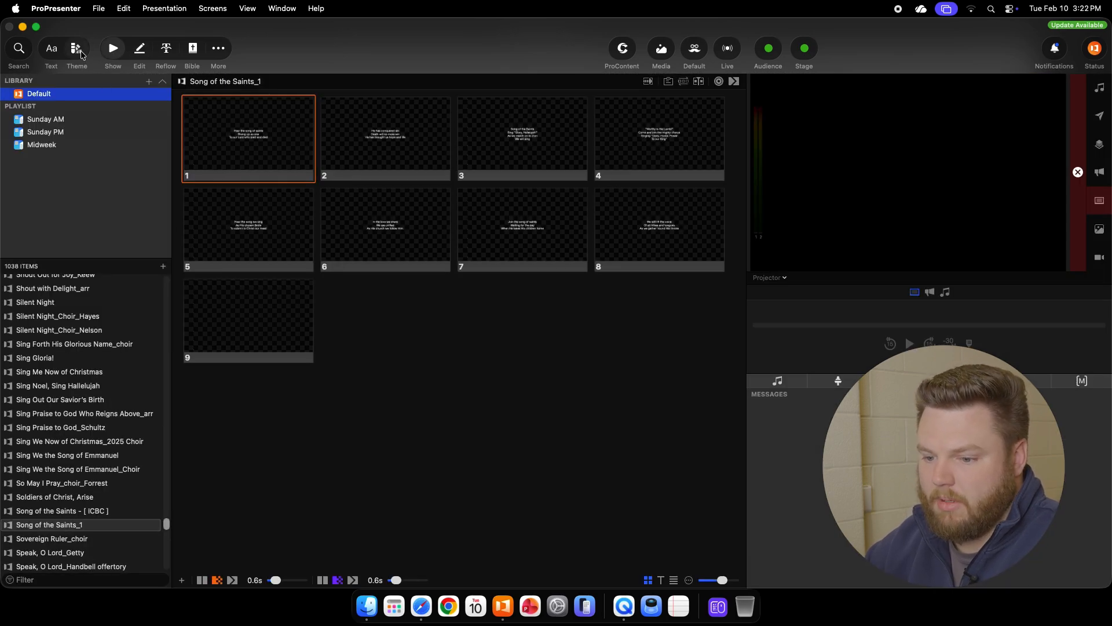
left_click(85, 528)
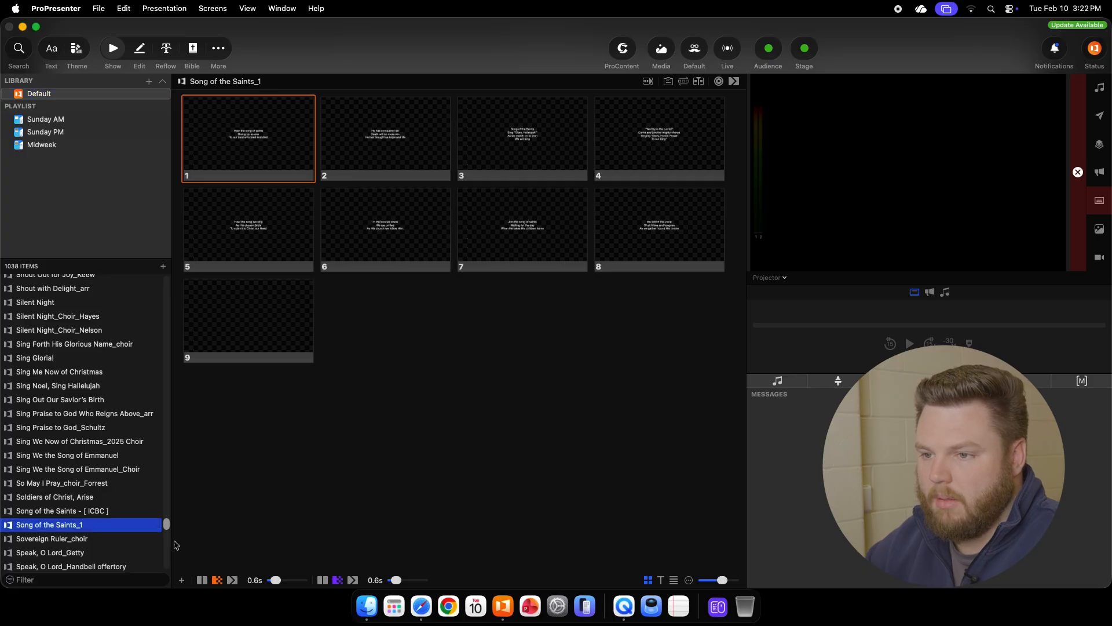
left_click(374, 545)
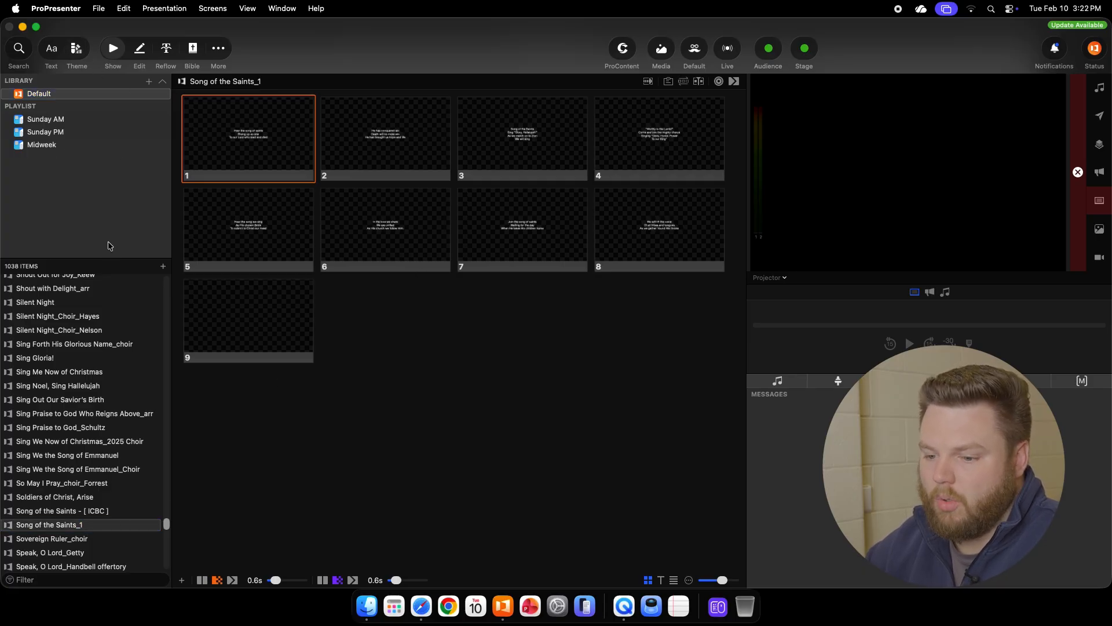
left_click(389, 155)
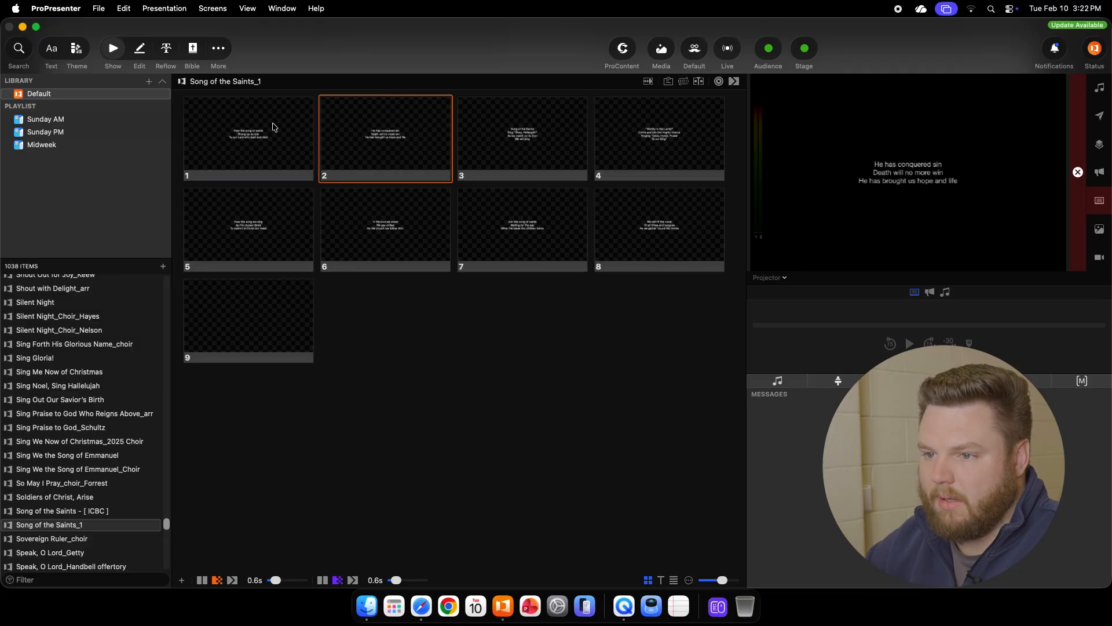
Step: Apply the PT Serif 95 slide from the ICBC Worship Song Template theme to the presentation's slides
left_click(82, 53)
left_click(60, 131)
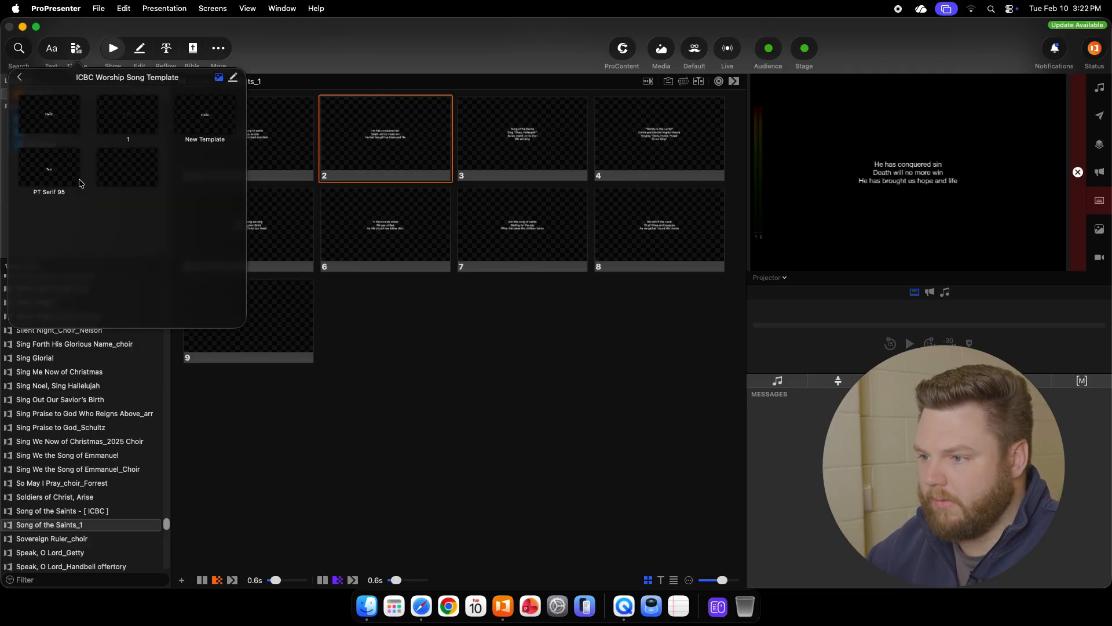
left_click(57, 168)
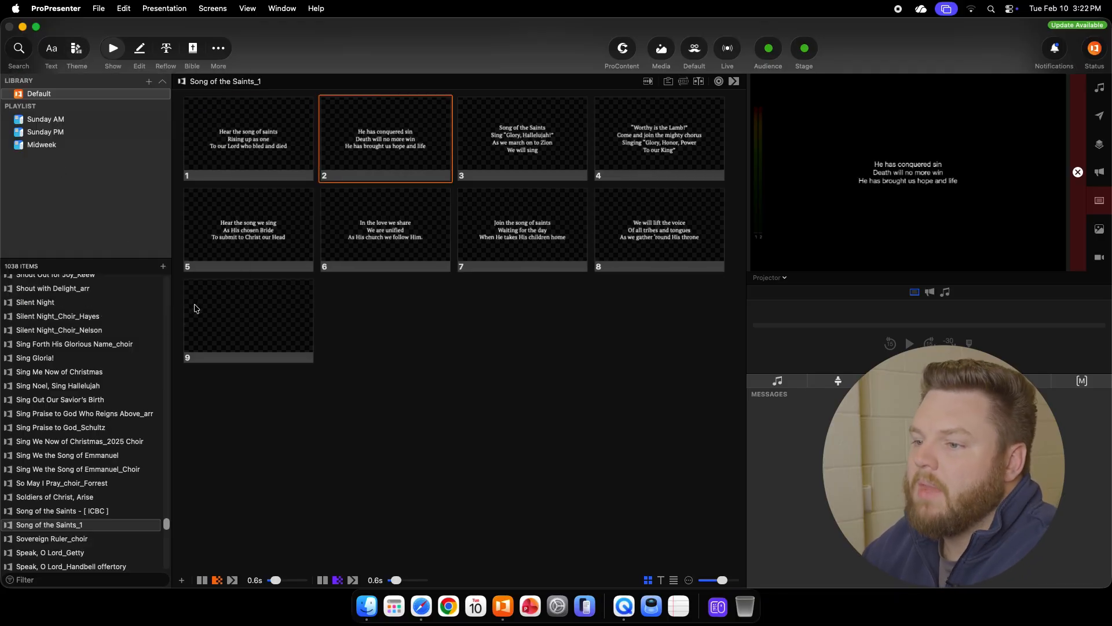
left_click(76, 49)
left_click(551, 359)
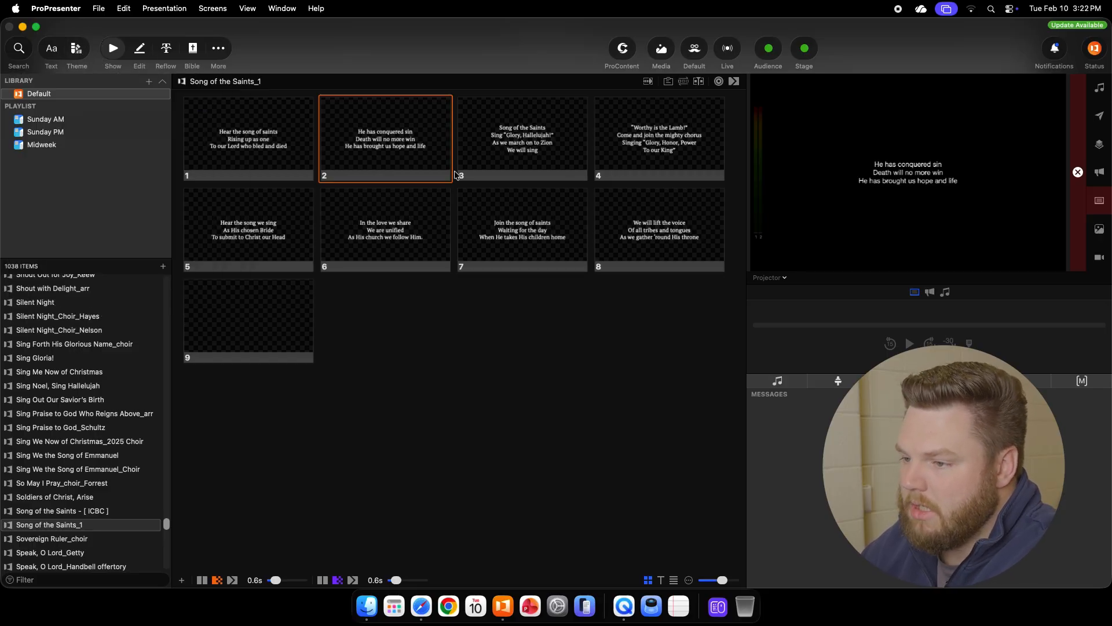
Step: Check the themed text on slides 1, 2 and 3 in the slide editor, and return to the Show view
double_click(270, 128)
left_click(578, 387)
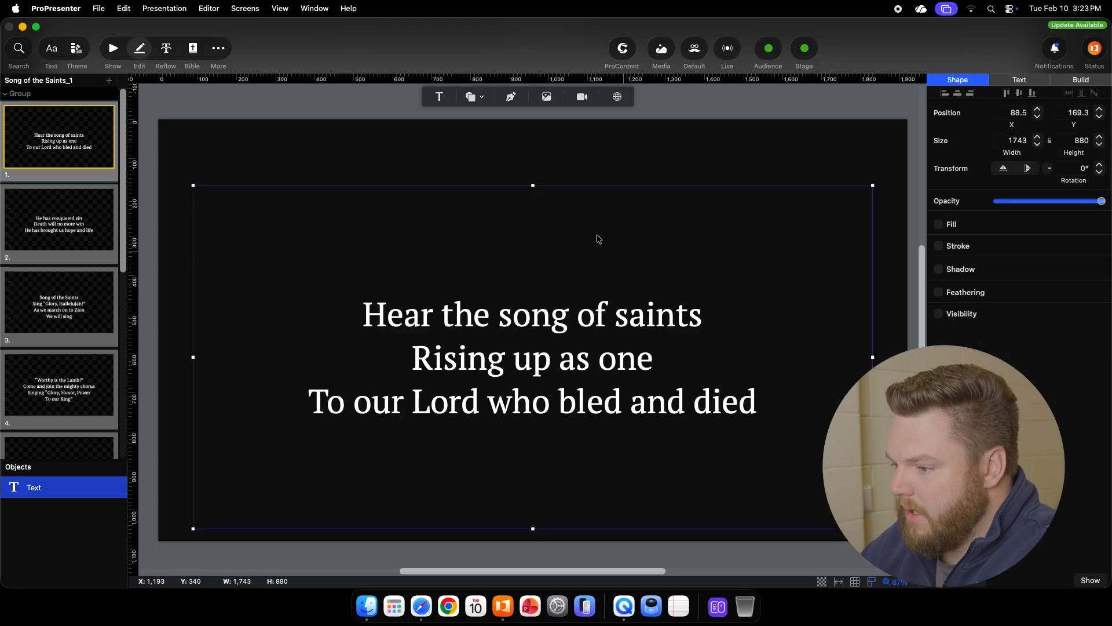
left_click(74, 210)
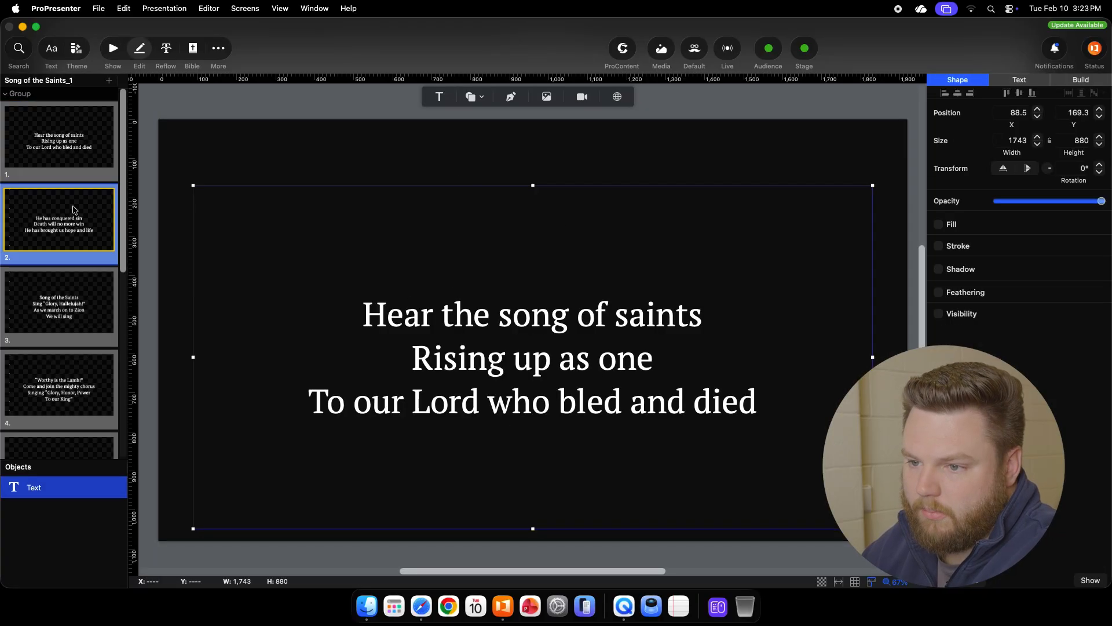
left_click(87, 284)
left_click(99, 139)
left_click(119, 49)
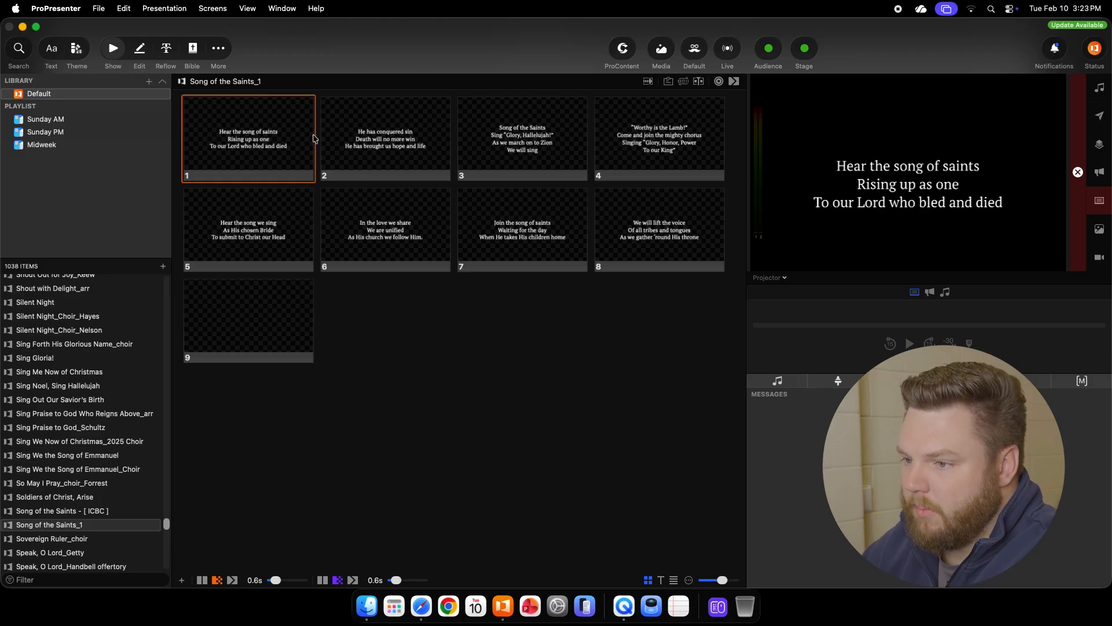
Step: Start the Verse 1 group at slide 1 and the Chorus 1 group at slide 3
right_click(264, 138)
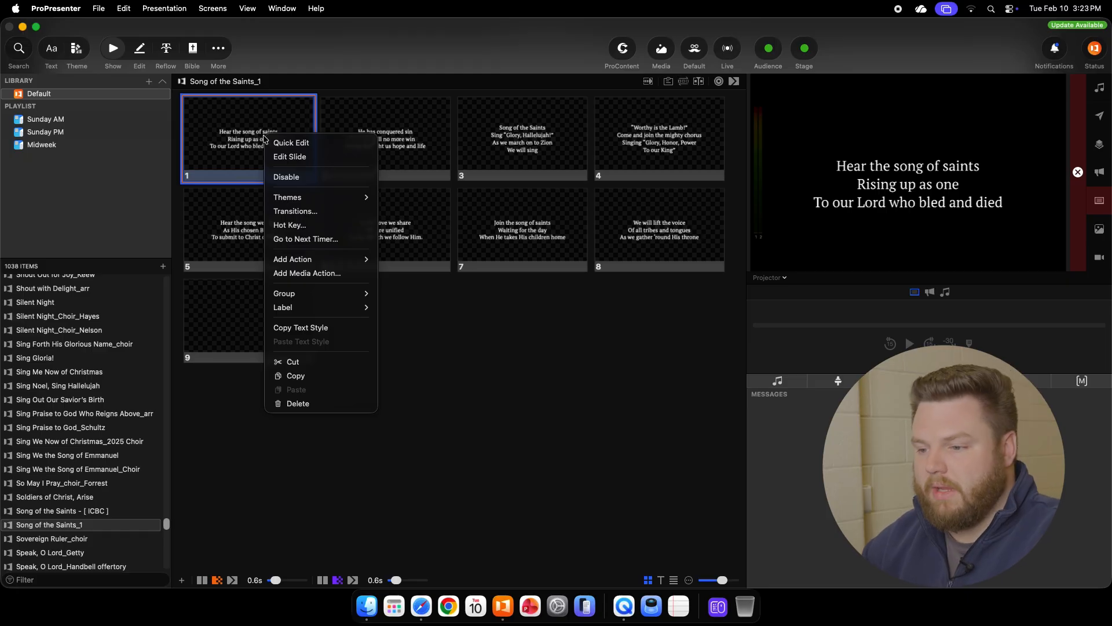
left_click(537, 427)
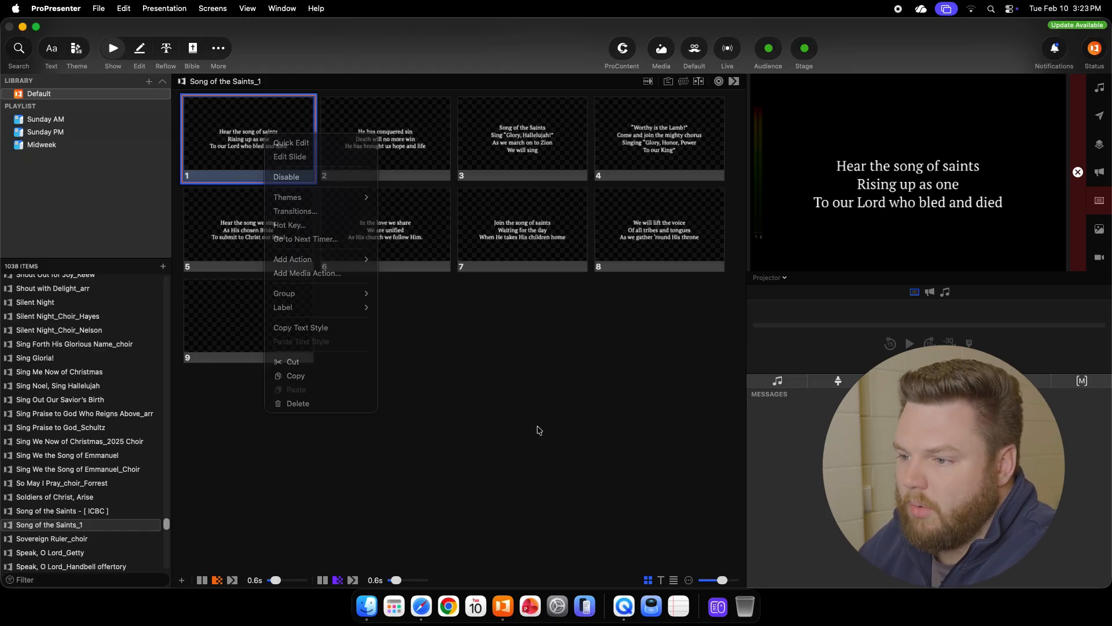
right_click(255, 135)
mouse_move(305, 294)
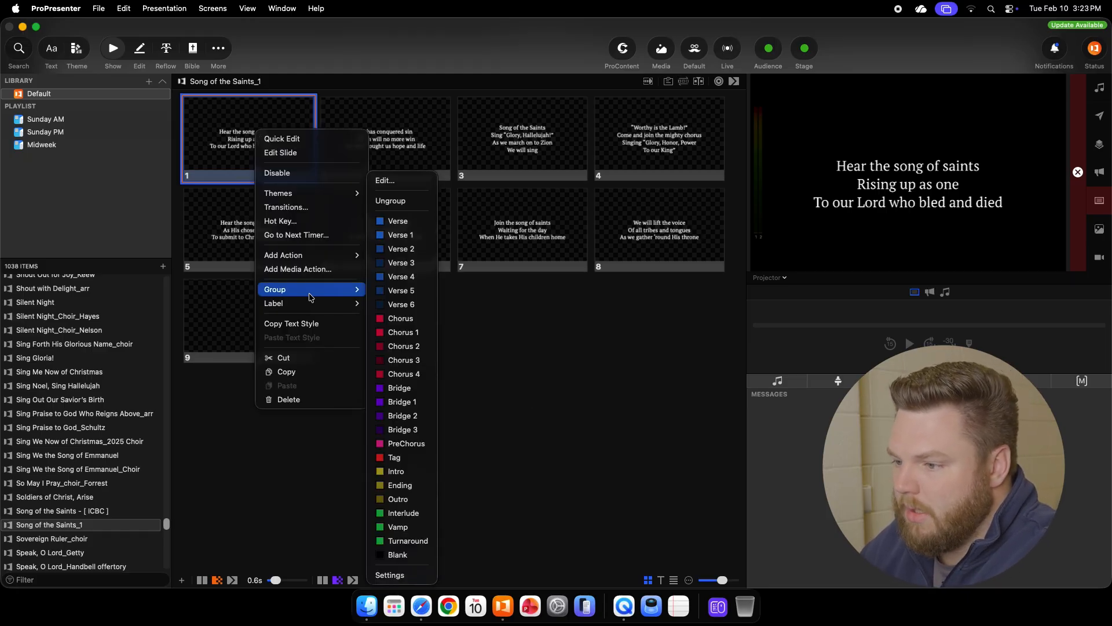
left_click(401, 234)
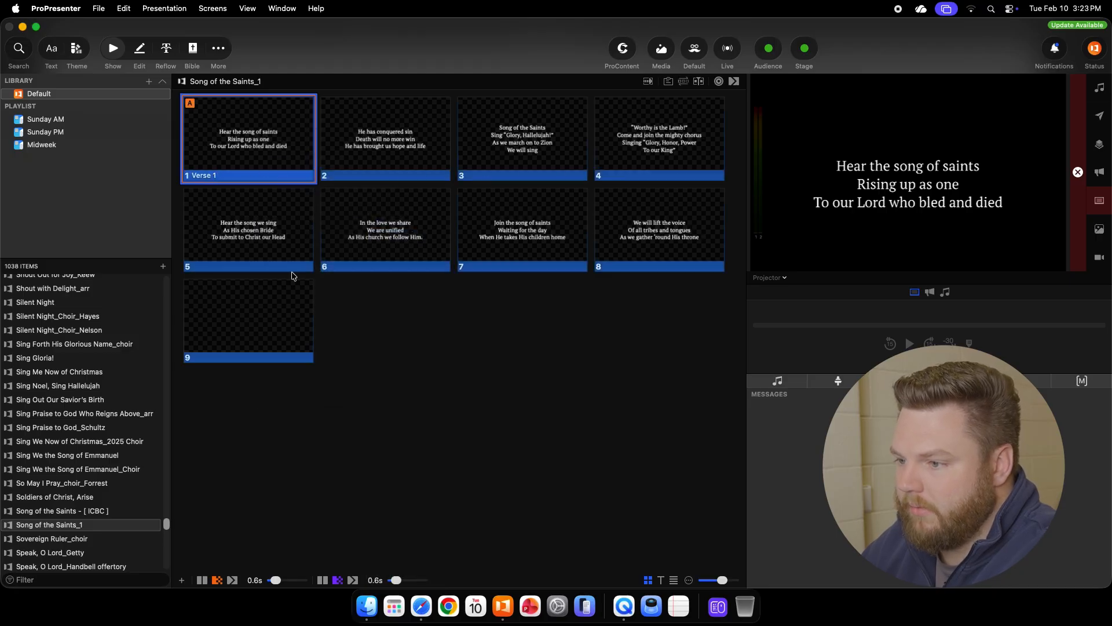
right_click(535, 132)
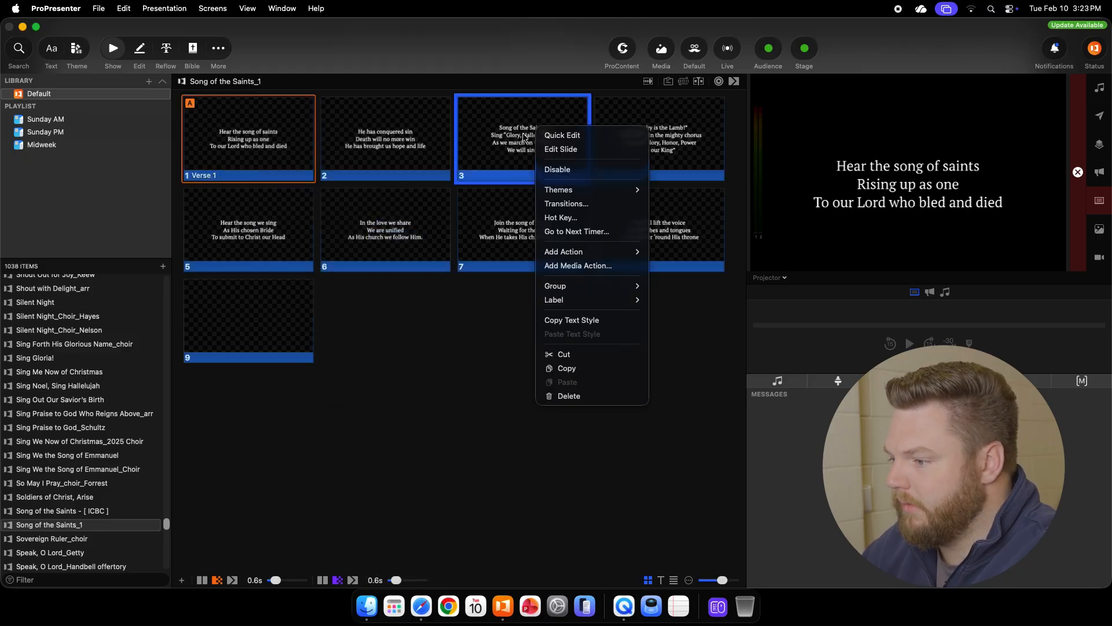
mouse_move(556, 286)
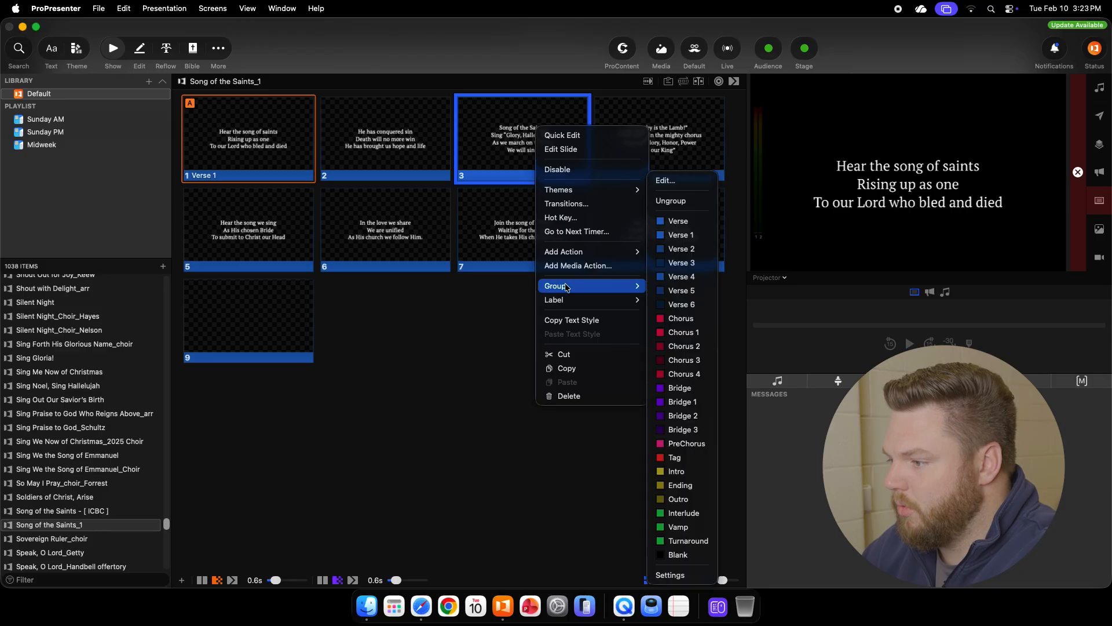
left_click(682, 332)
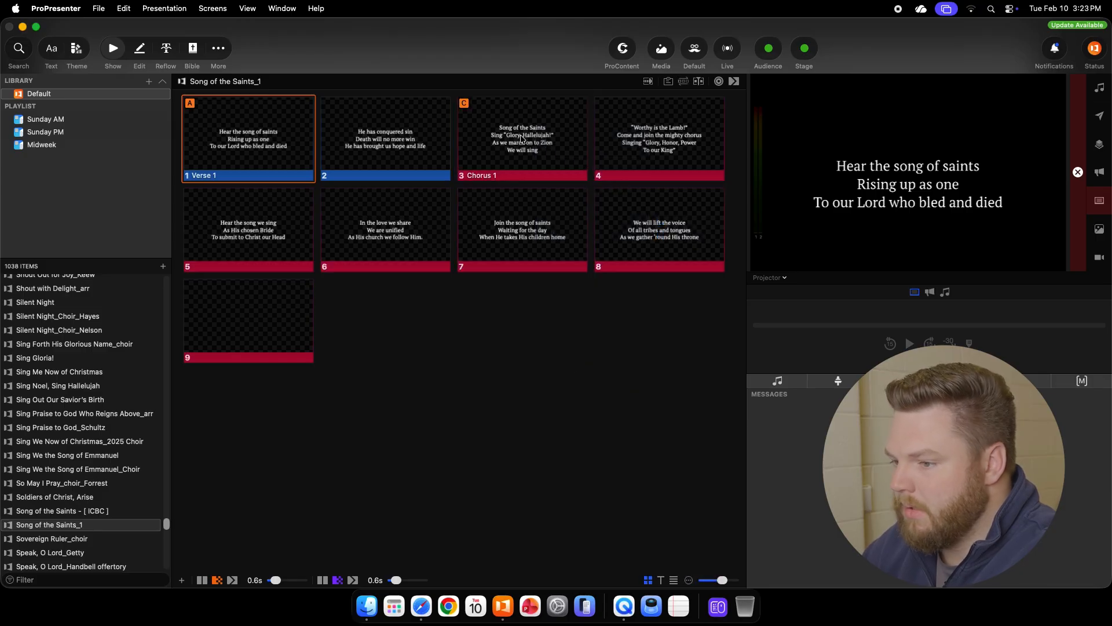
Step: Start the Verse 2 group at slide 5 and the Verse 3 group at slide 7
right_click(270, 232)
mouse_move(325, 391)
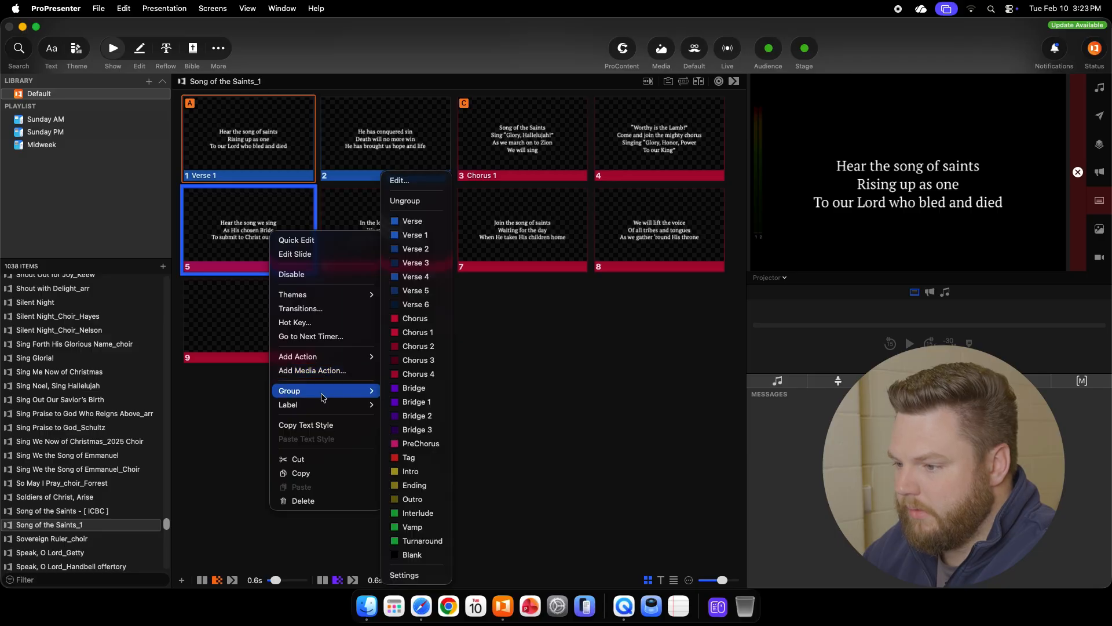
left_click(434, 251)
right_click(538, 224)
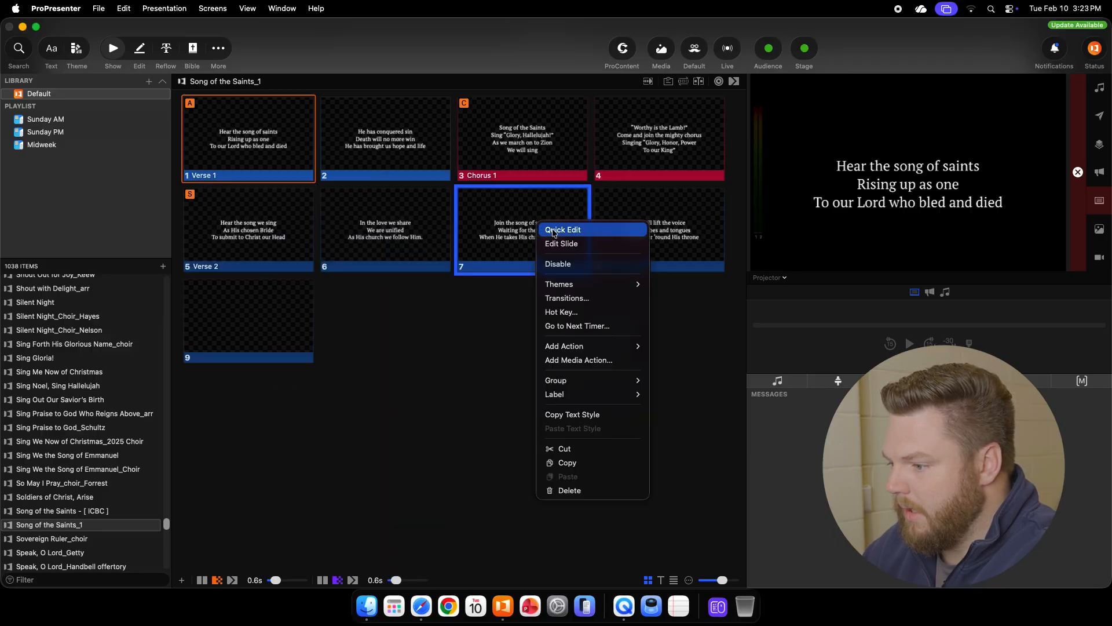
mouse_move(605, 380)
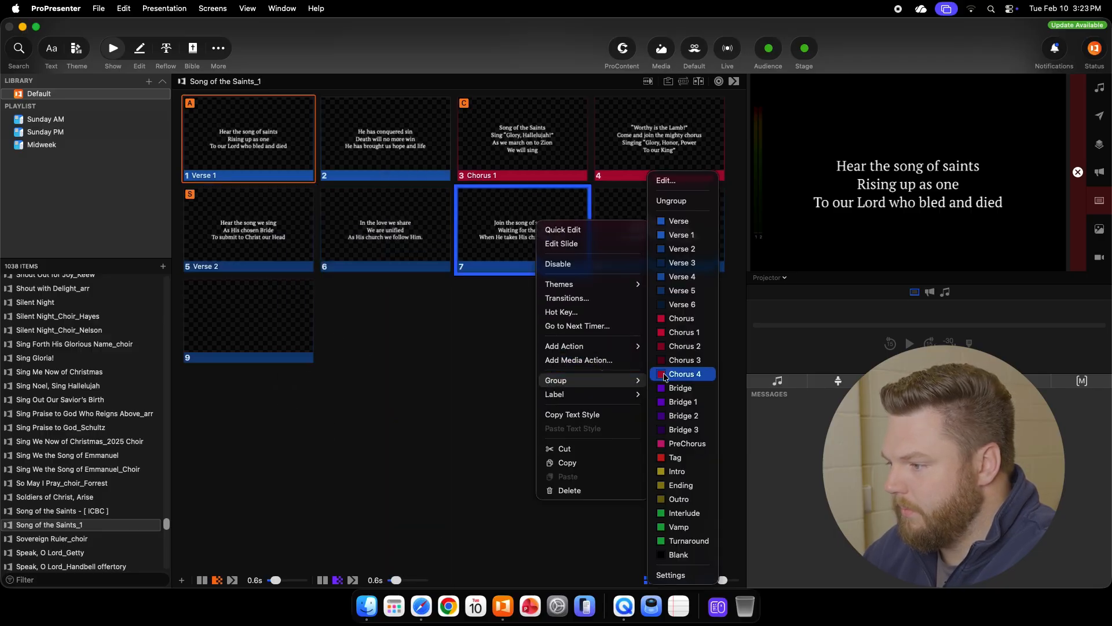
left_click(695, 263)
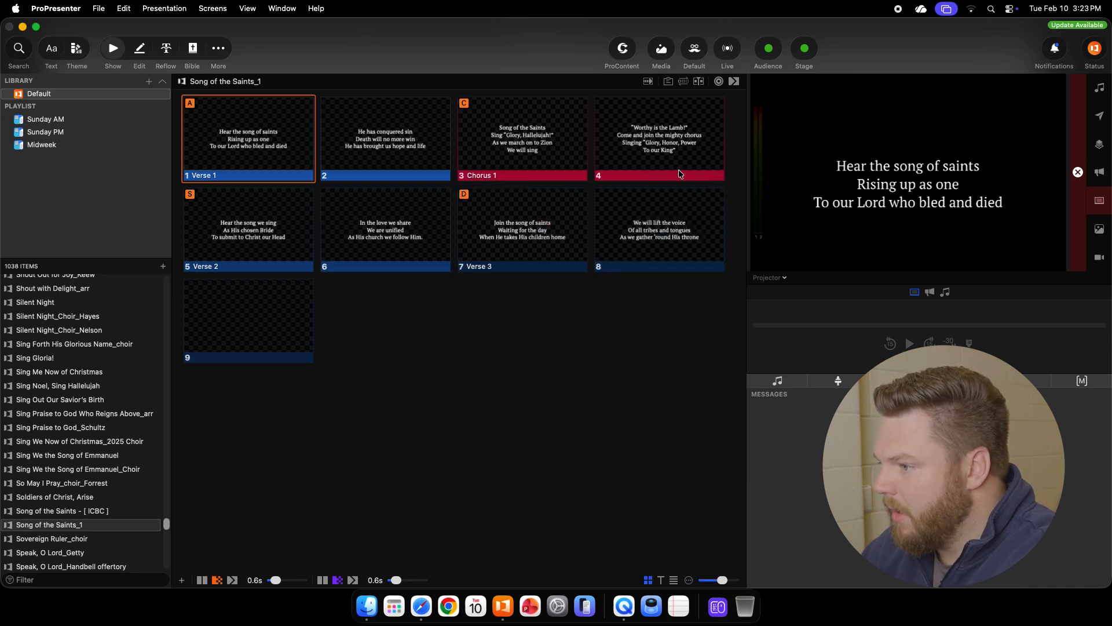
Step: Consult the existing Song of the Saints - [ ICBC ] presentation and copy the last two lines of slide 4 in Song of the Saints_1
left_click(97, 512)
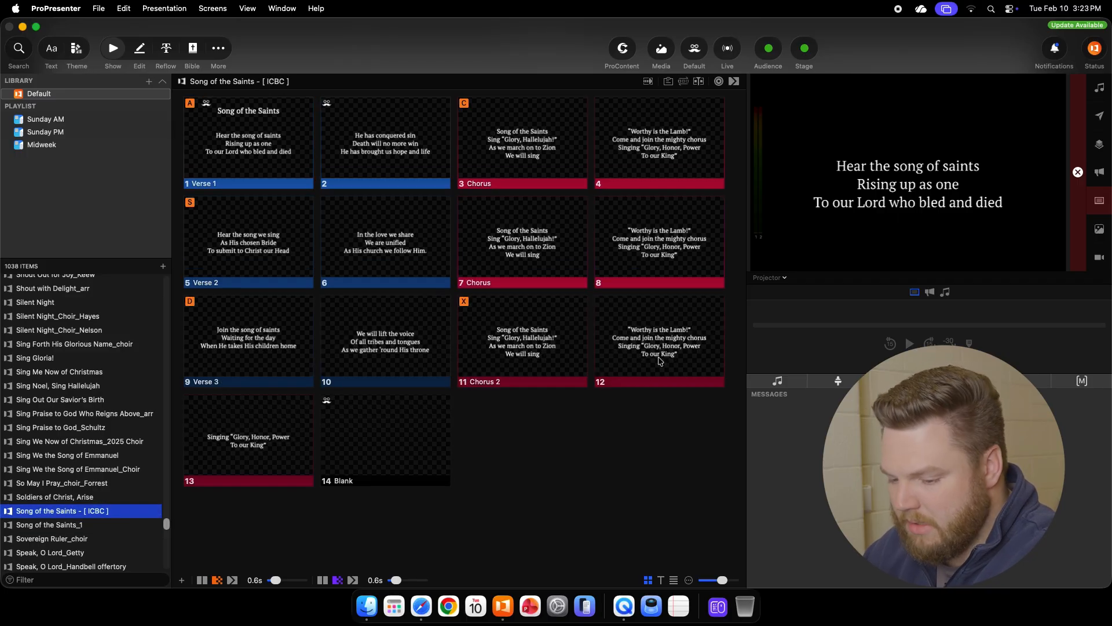
left_click(87, 525)
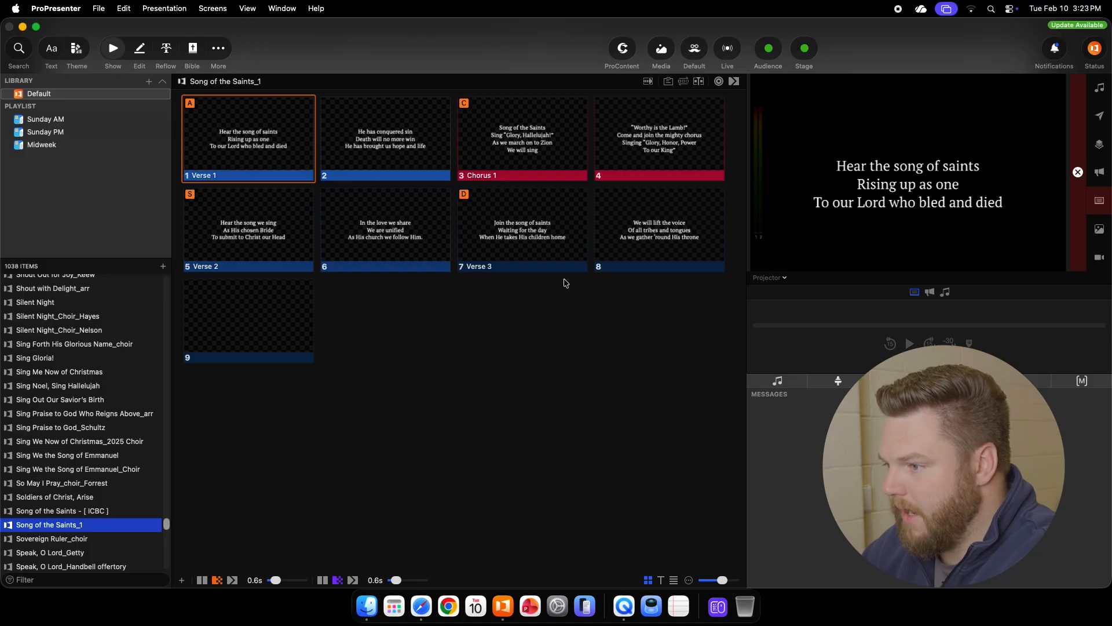
left_click(139, 51)
left_click(82, 404)
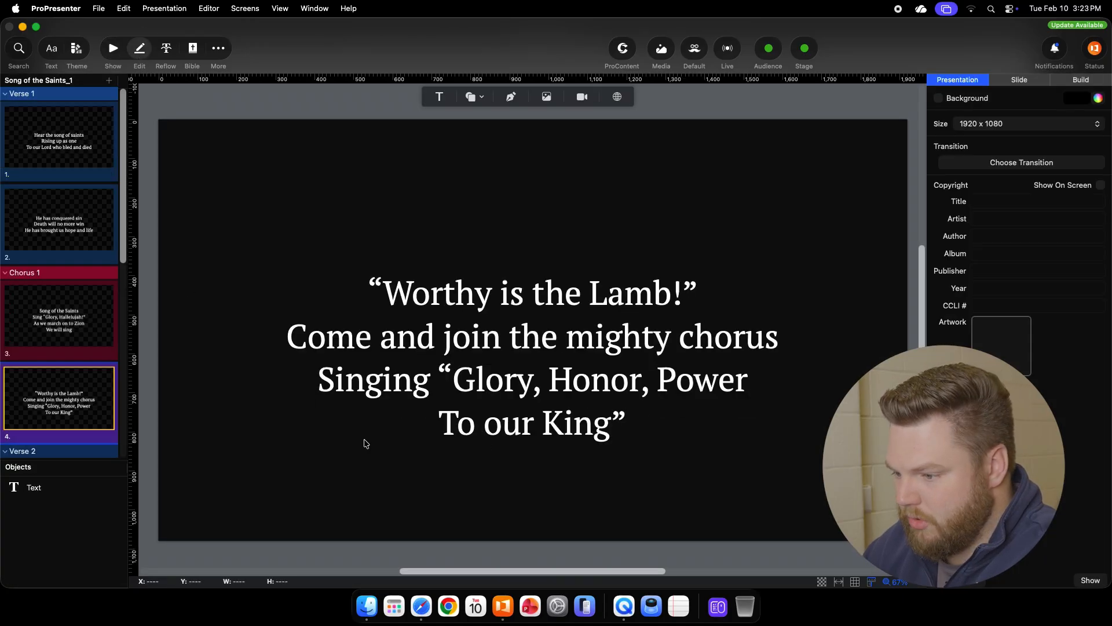
left_click(360, 384)
left_click_drag(317, 380, 687, 415)
key("super+c")
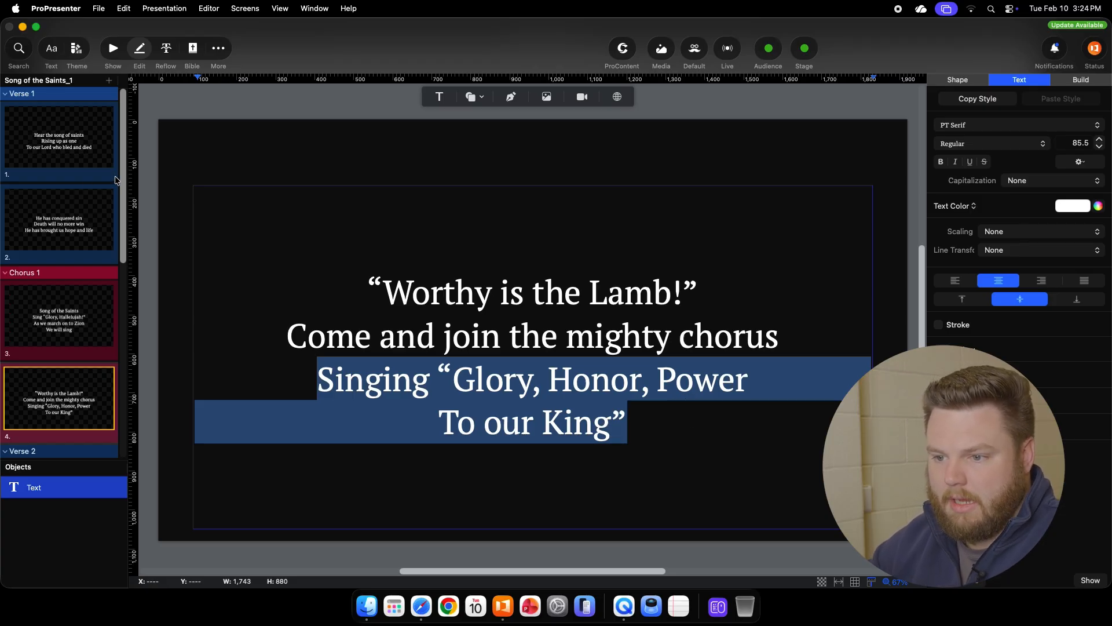
Step: Add a PT Serif 95 slide after slide 9, paste the copied lines into it, and return to the Show view
left_click_drag(122, 177, 121, 429)
left_click(62, 408)
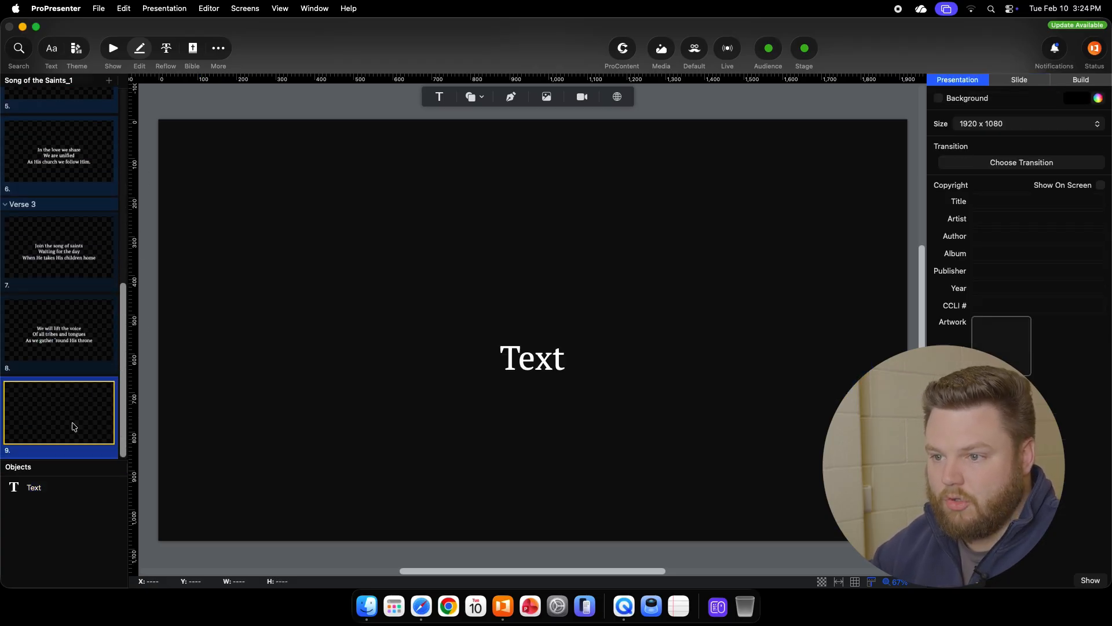
left_click(110, 82)
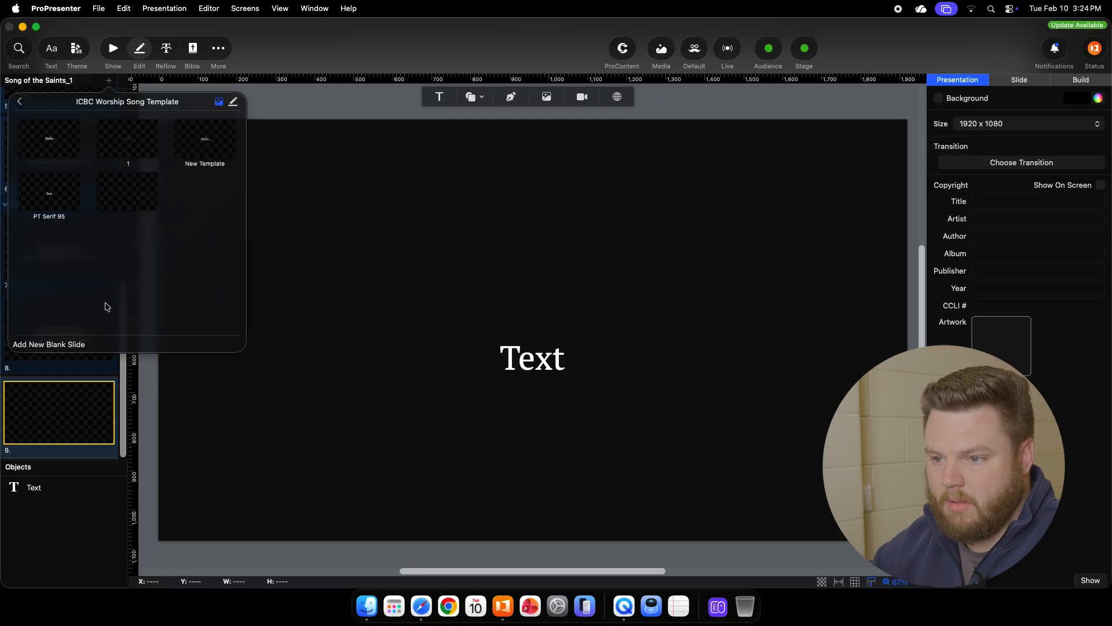
left_click(54, 193)
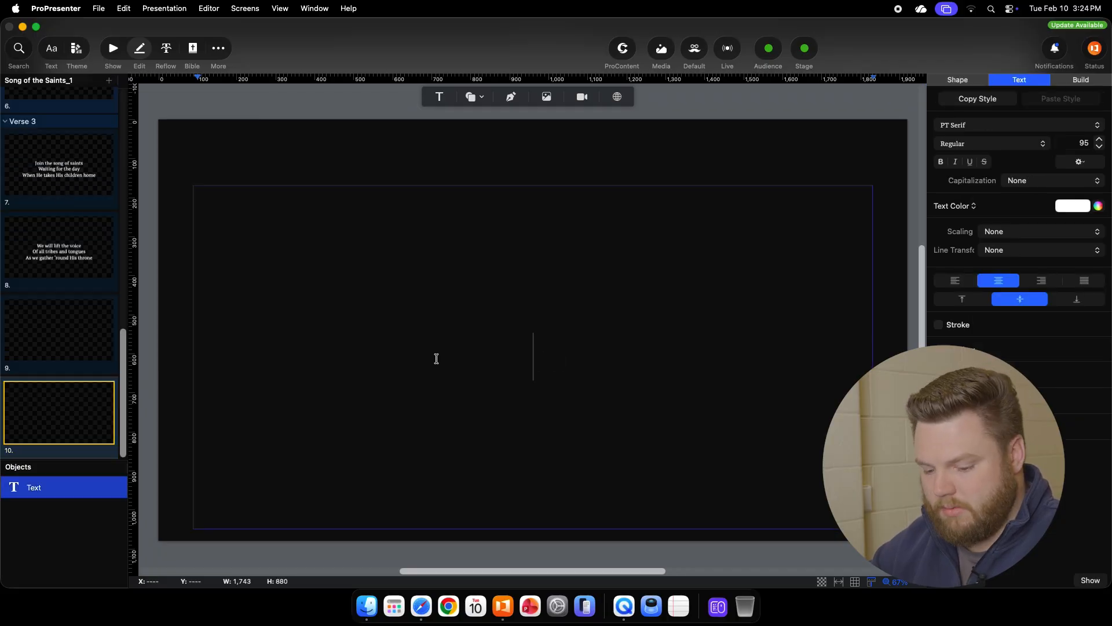
key("super+v")
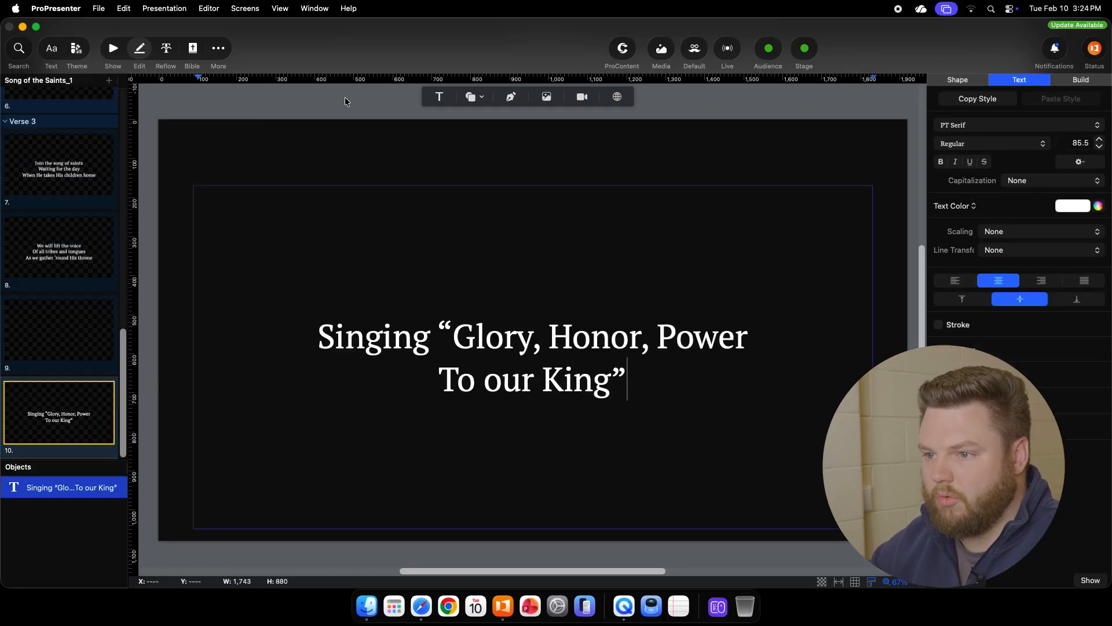
left_click(298, 92)
left_click(113, 48)
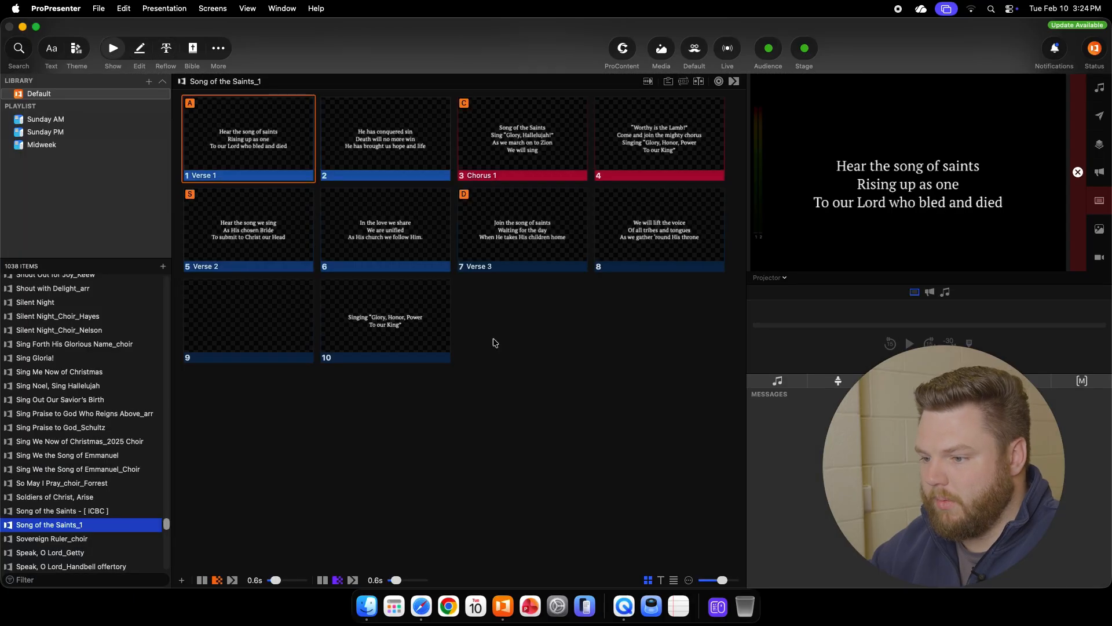
Step: Assign slide 10 to the Chorus 2 group and the empty slide 9 to the Blank group
right_click(377, 323)
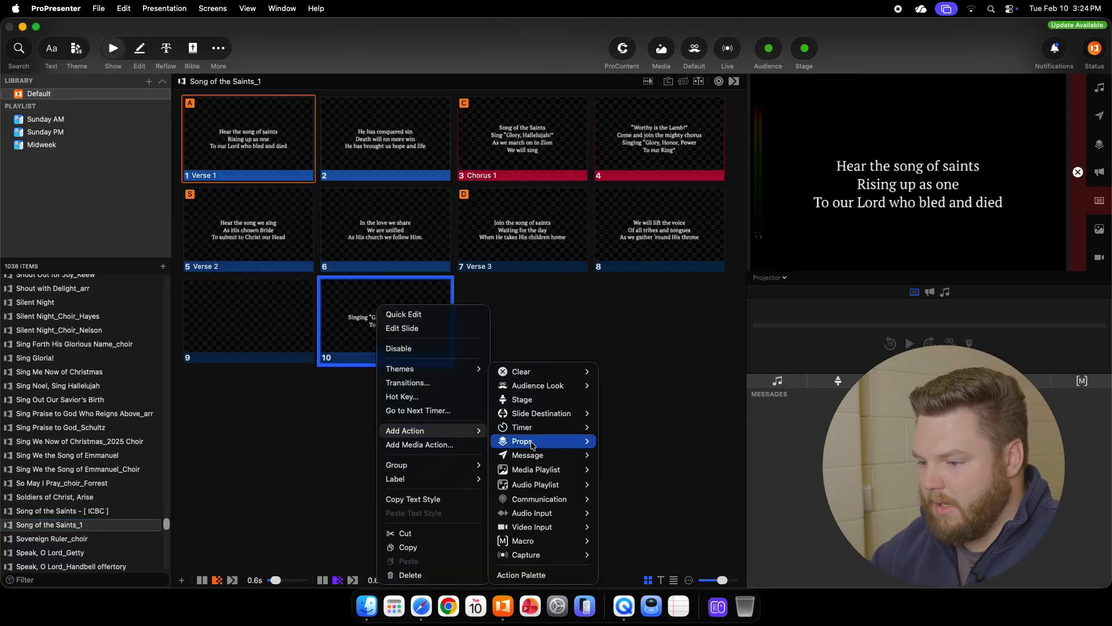
mouse_move(440, 466)
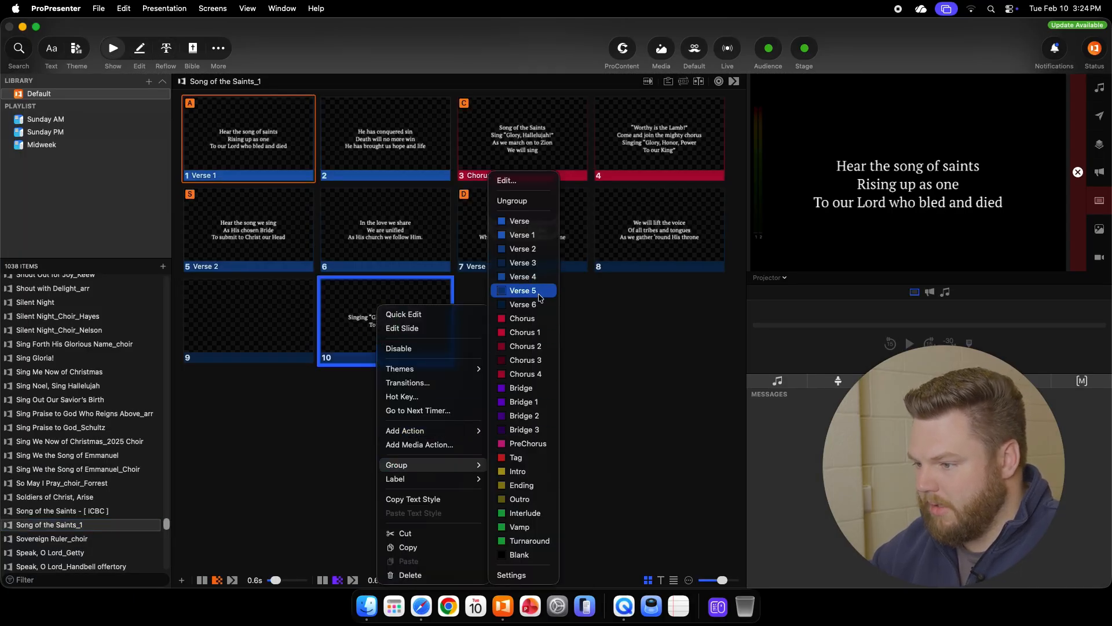
left_click(528, 346)
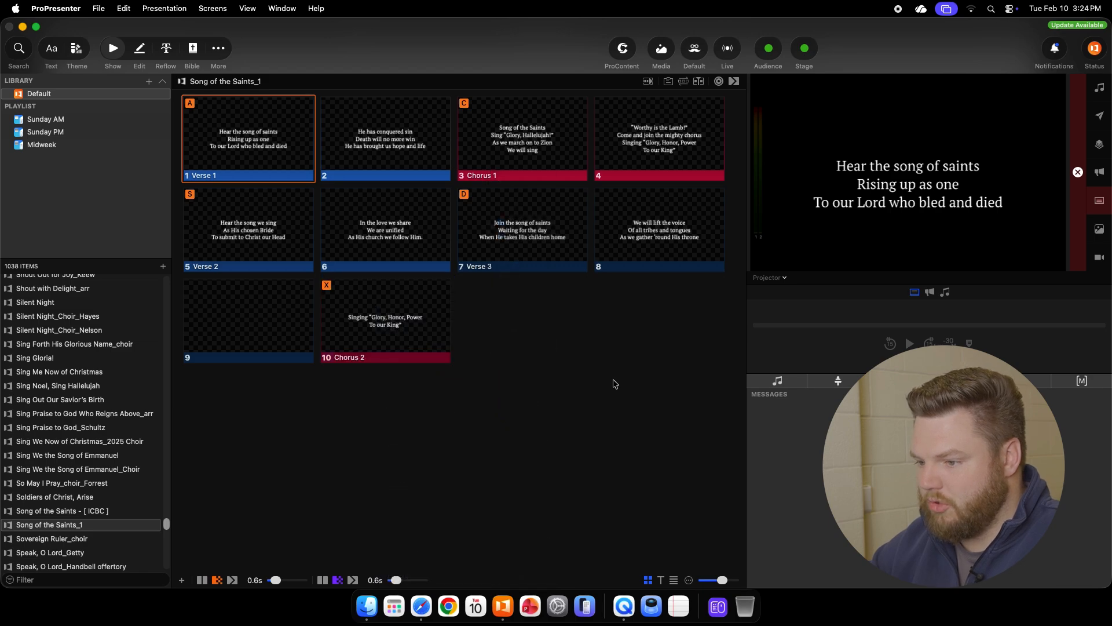
right_click(245, 315)
mouse_move(324, 464)
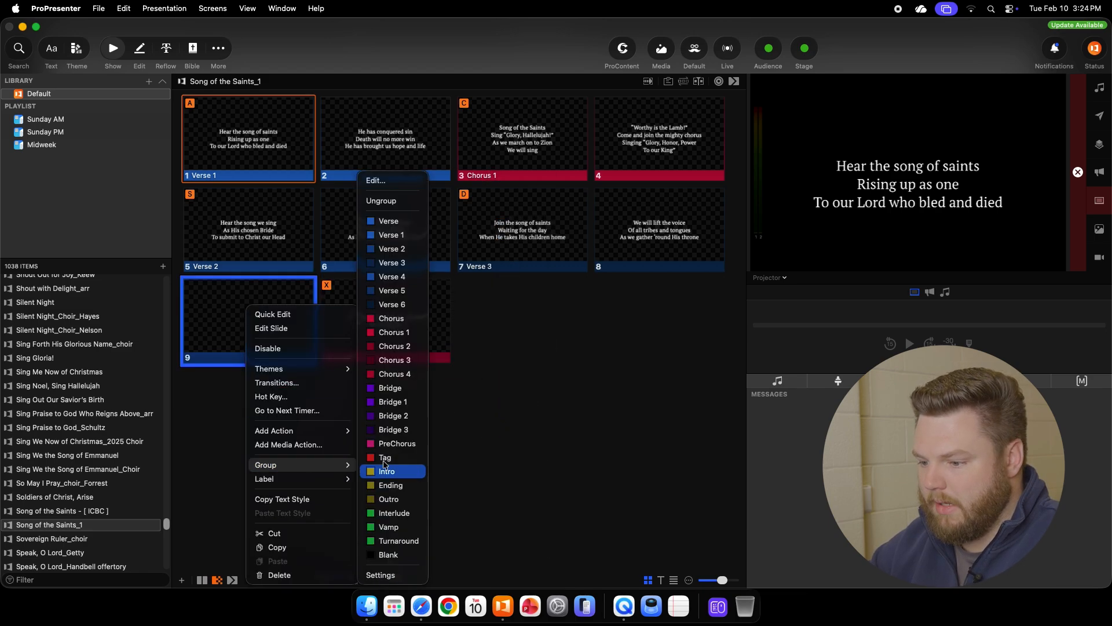
left_click(394, 555)
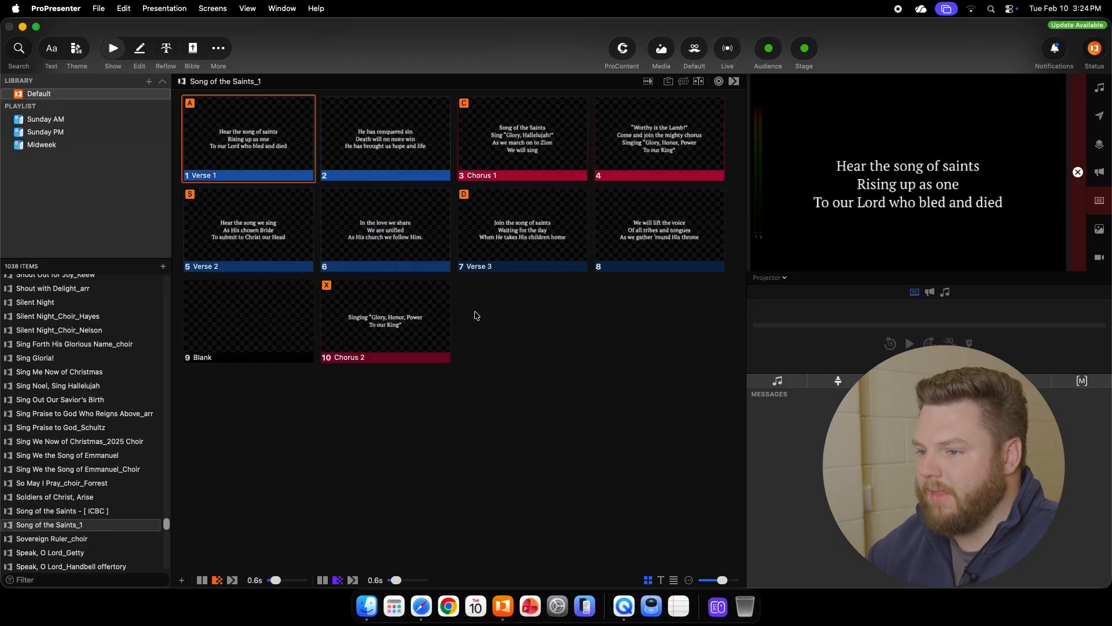
Step: Show the presentation's arrangement bar and create a new arrangement named ICBC
left_click(684, 83)
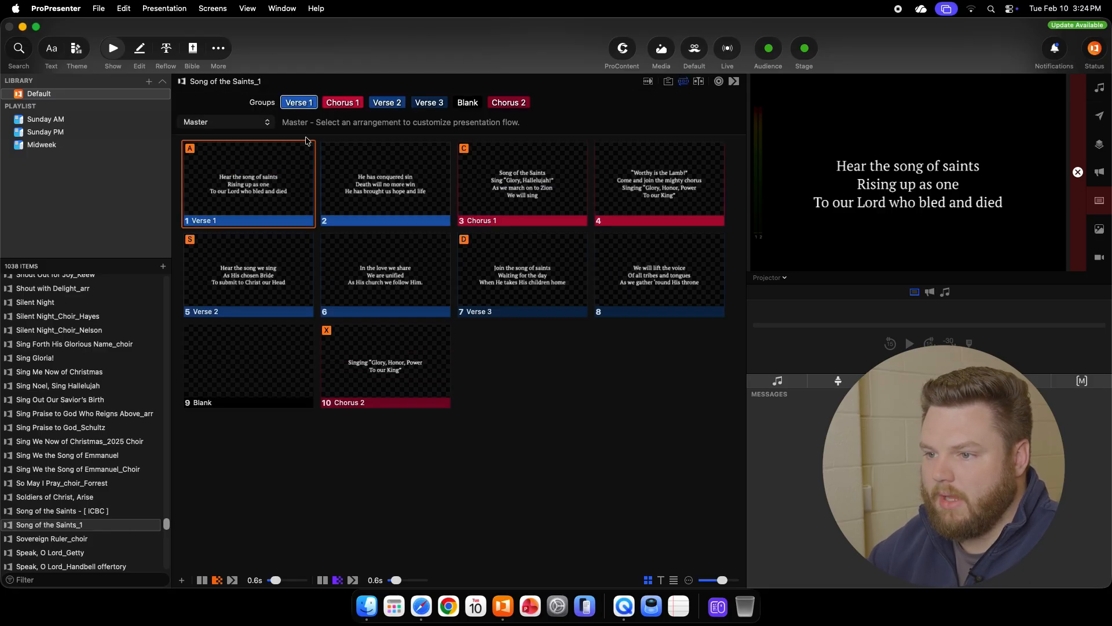
left_click(250, 122)
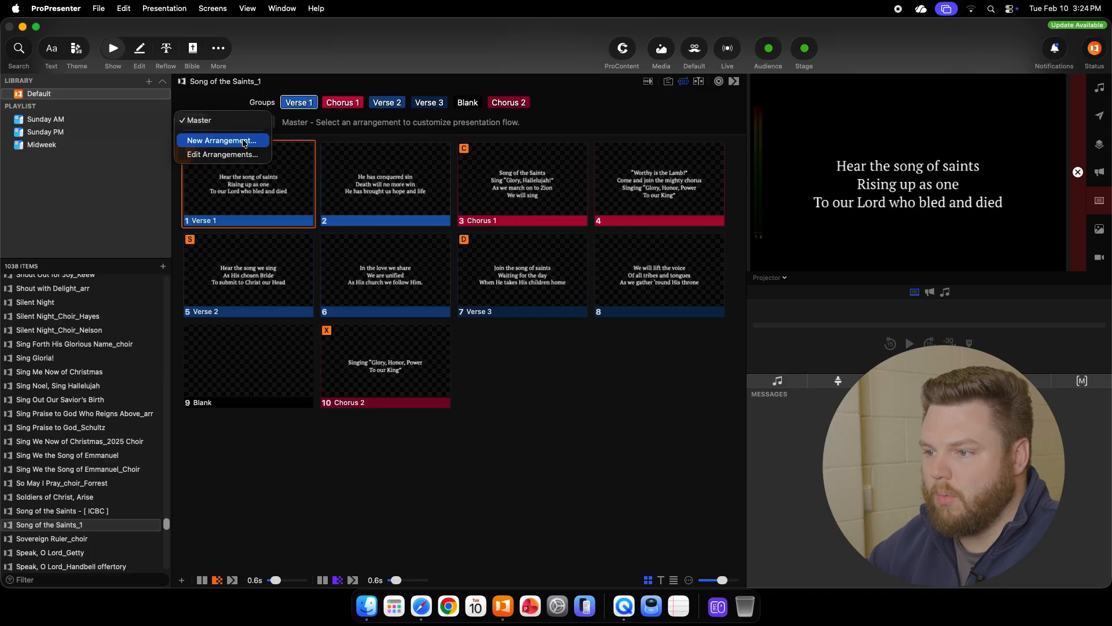
left_click(243, 141)
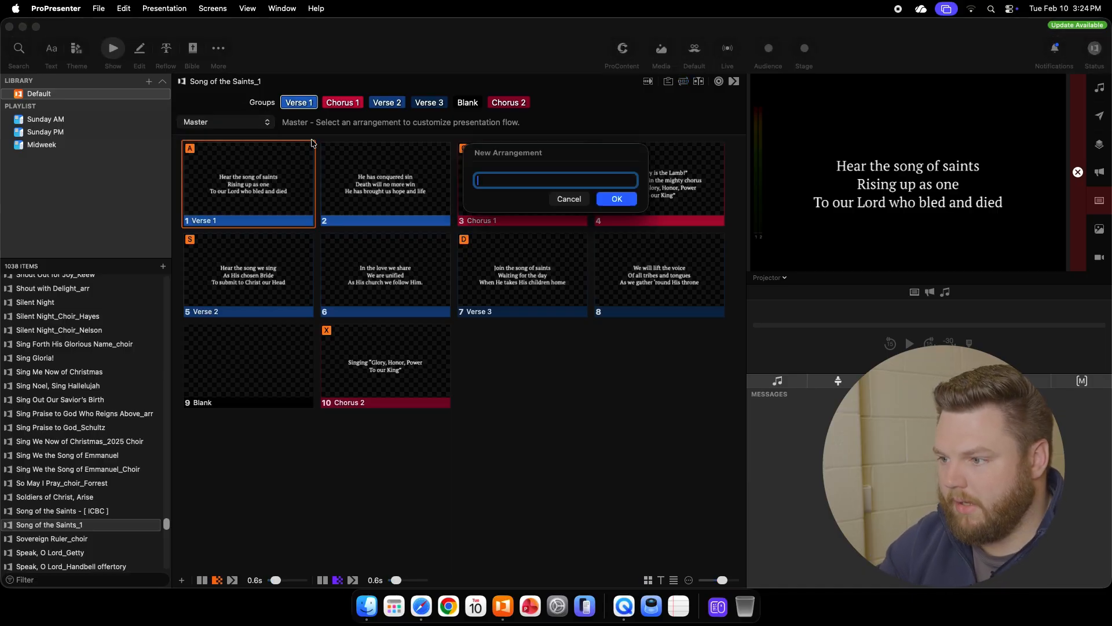
type("ICBC")
key("Return")
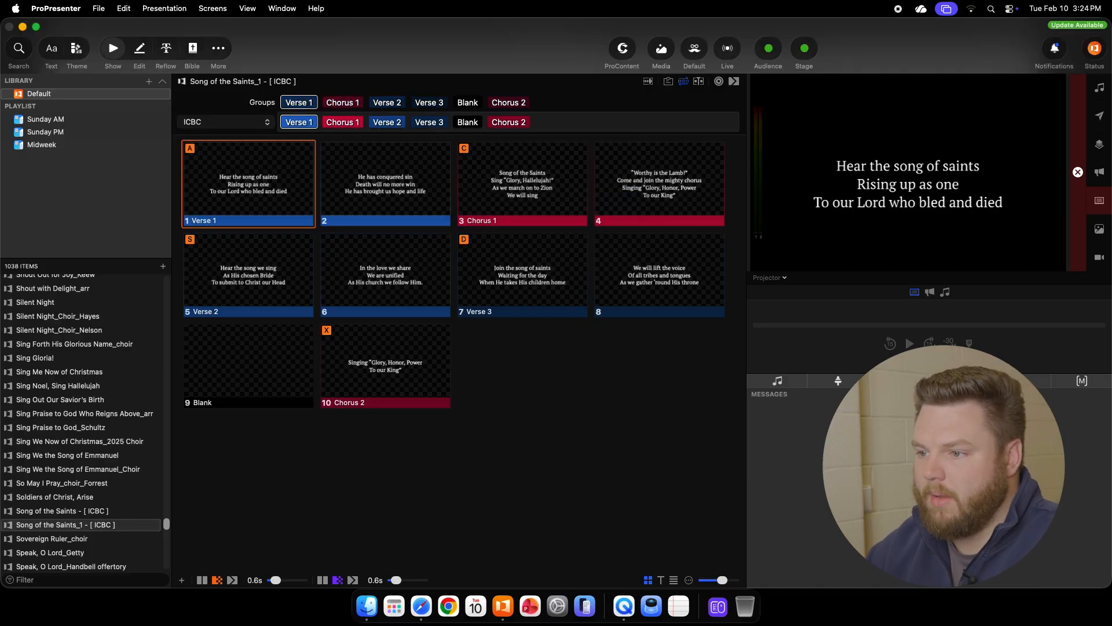
Step: Order the ICBC arrangement as Verse 1, Chorus 1, Verse 2, Chorus 1, Verse 3, Chorus 1, Chorus 2, Blank
left_click_drag(342, 102, 429, 121)
left_click_drag(345, 100, 491, 122)
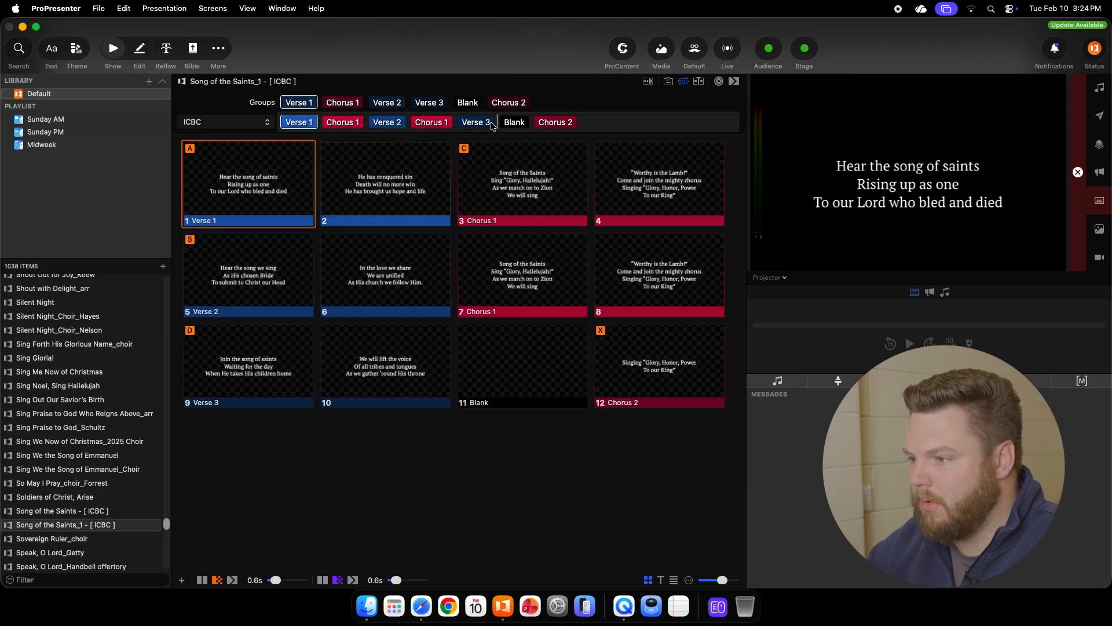
left_click_drag(594, 122, 545, 121)
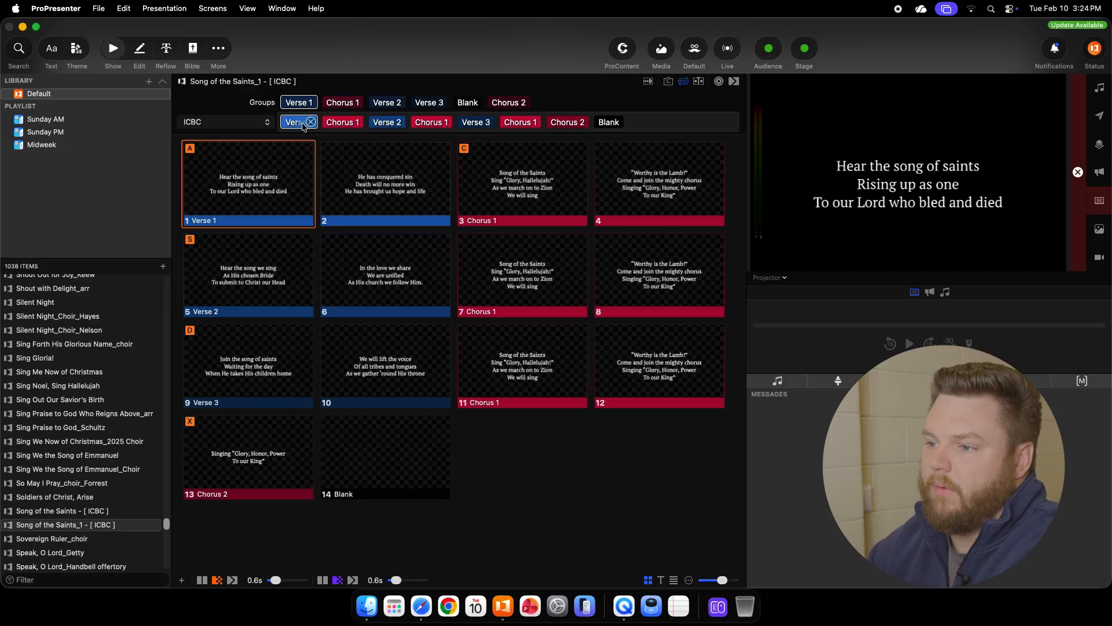
mouse_move(353, 124)
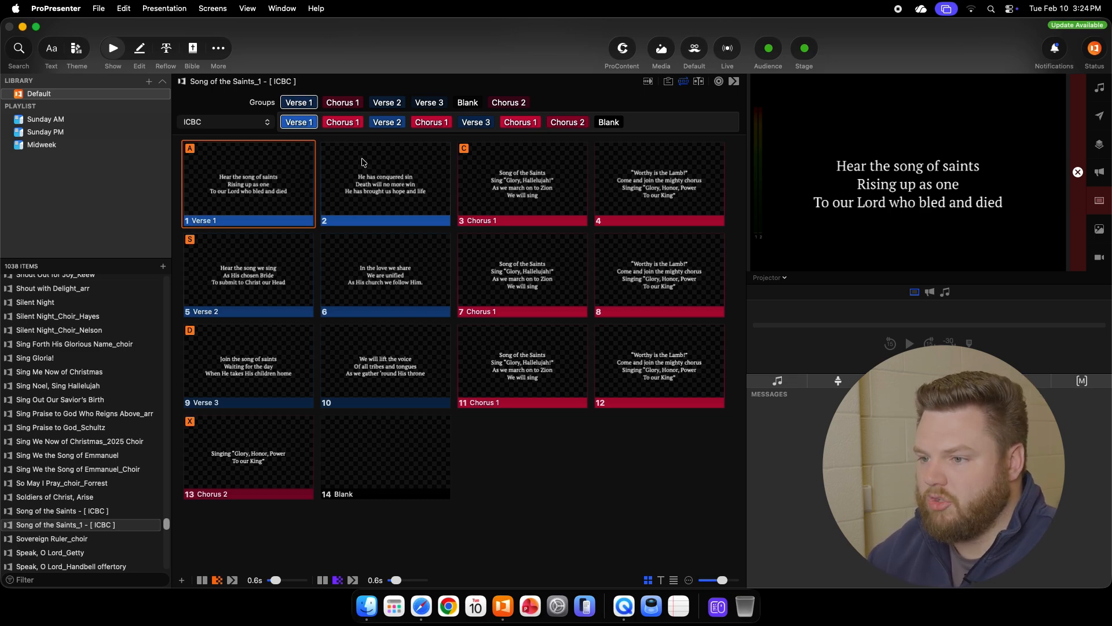
Step: Create a second arrangement named Arr 2, ordered Verse 1, Chorus 1, Verse 2, Verse 3, Chorus 1, Chorus 2, Blank
left_click(266, 126)
left_click(252, 140)
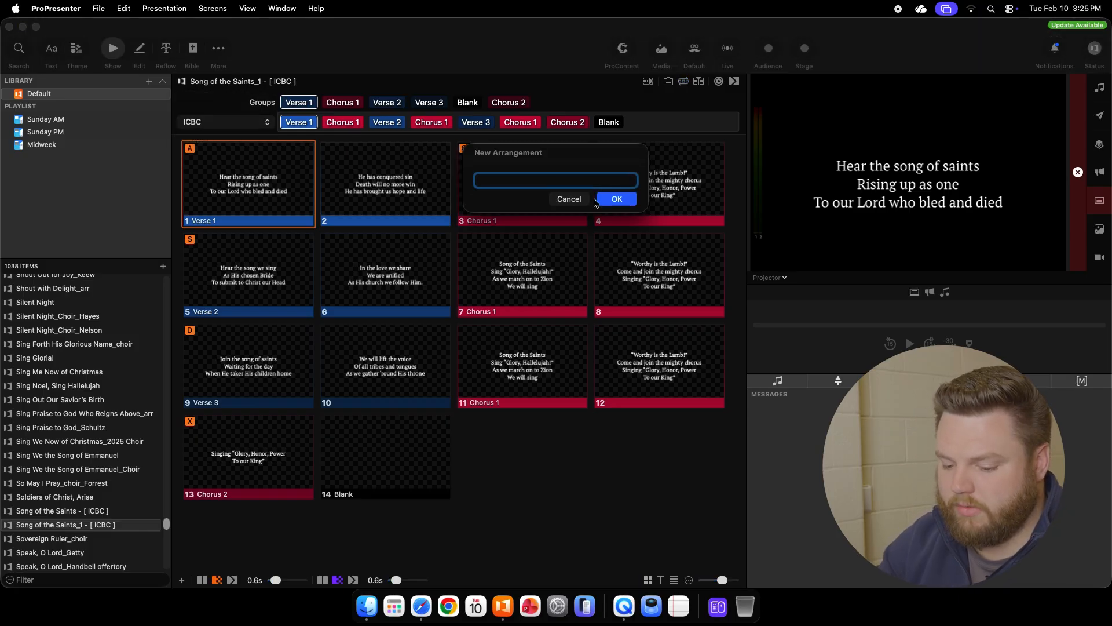
type("Arr 2")
key("Return")
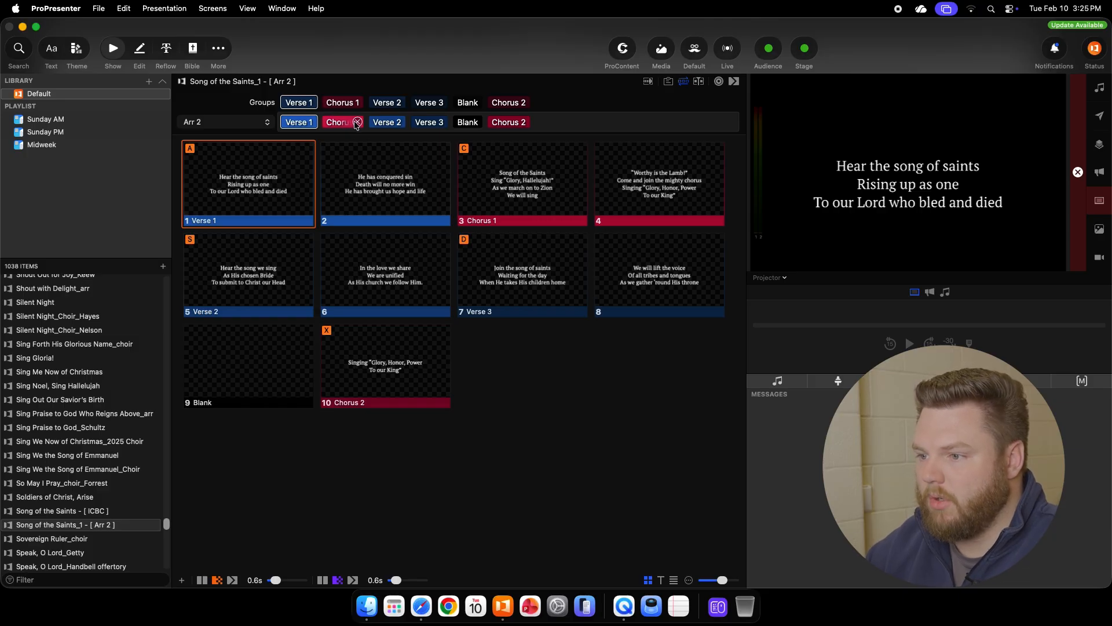
left_click_drag(339, 124, 445, 129)
left_click_drag(548, 125, 493, 122)
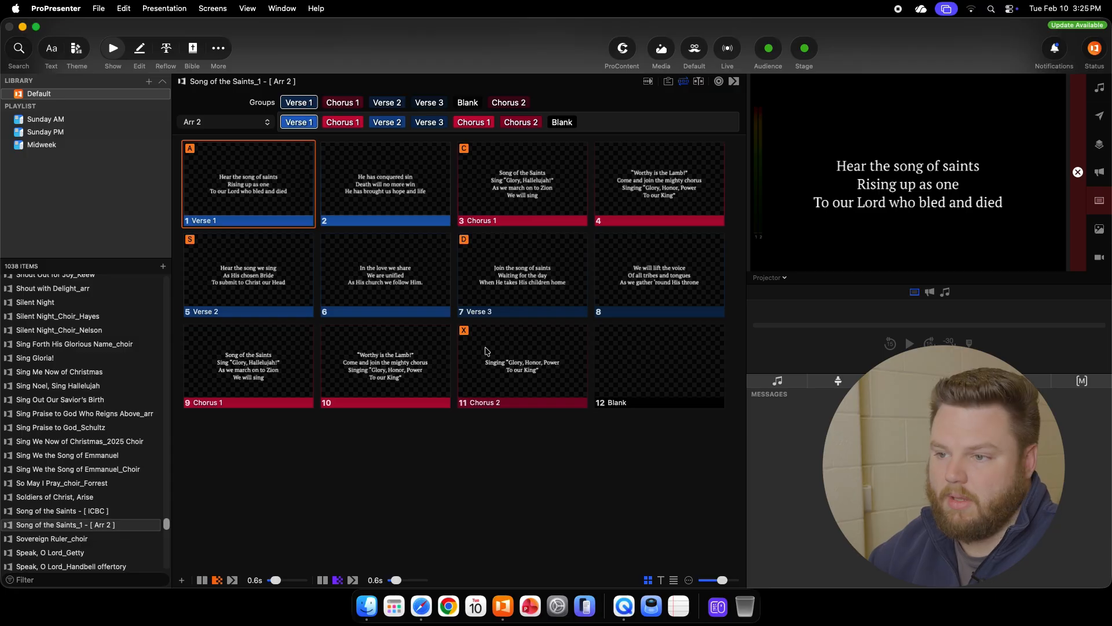
Step: Compare the two arrangements by switching the presentation to ICBC and back to Arr 2
left_click(239, 123)
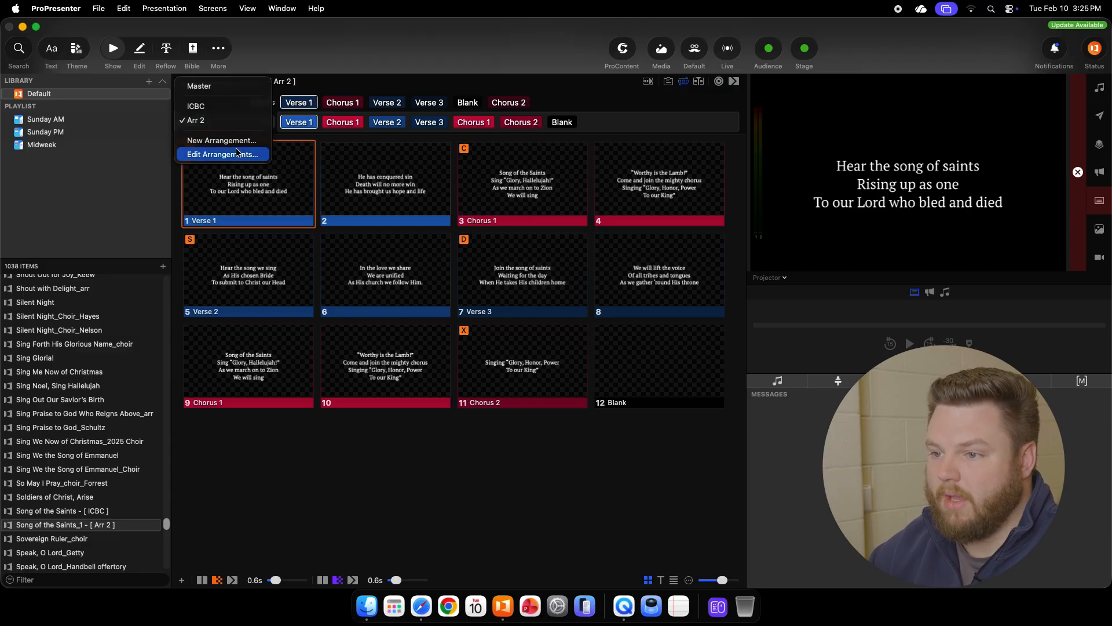
left_click(224, 106)
left_click(241, 123)
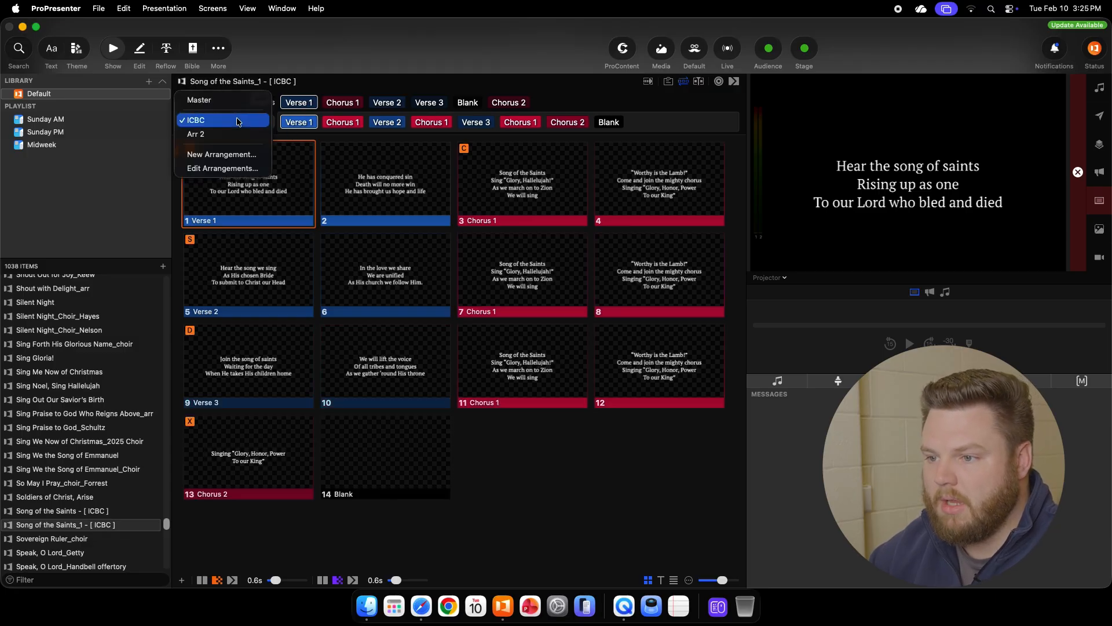
left_click(237, 135)
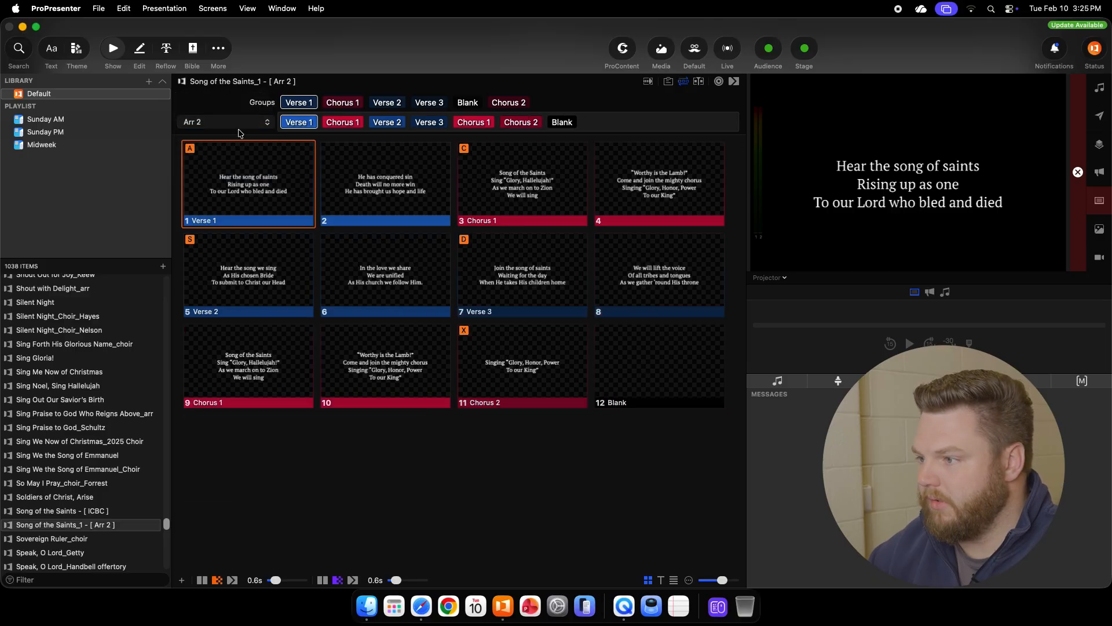
Step: Delete the Arr 2 arrangement from the presentation's list of arrangements
left_click(239, 123)
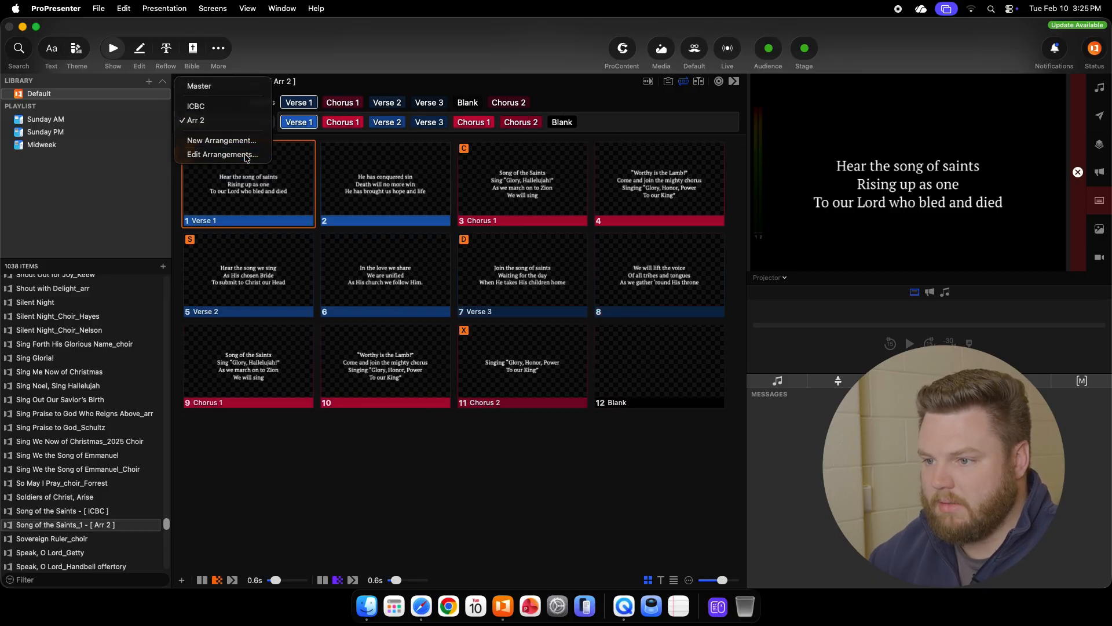
left_click(243, 154)
left_click(501, 184)
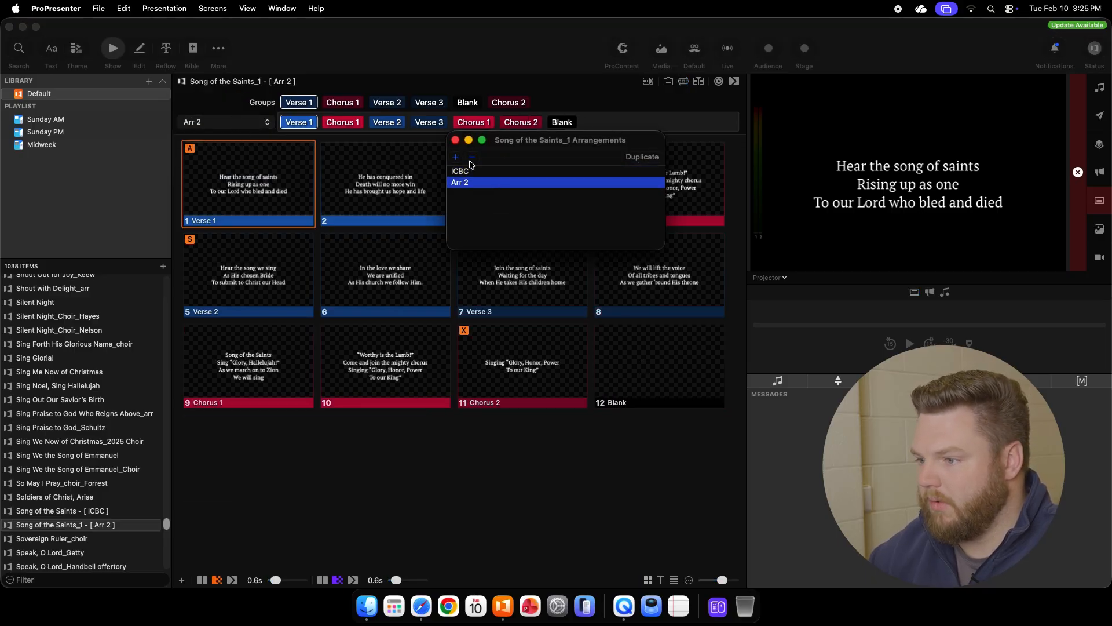
left_click(472, 157)
Step: Apply the ICBC arrangement to the presentation and hide the arrangement bar
left_click(244, 128)
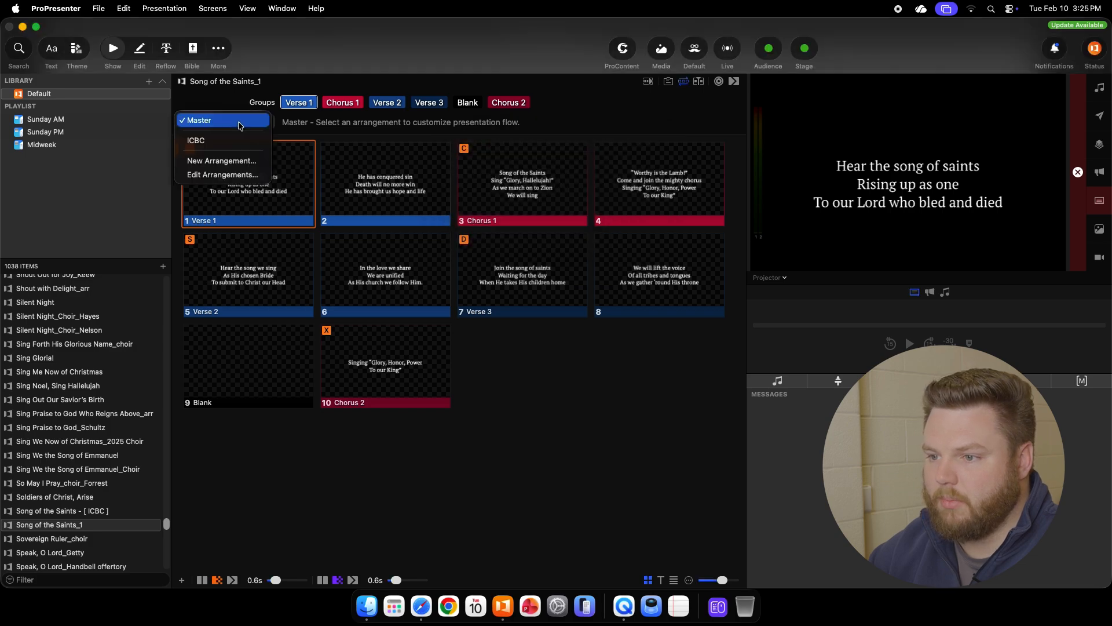
left_click(237, 140)
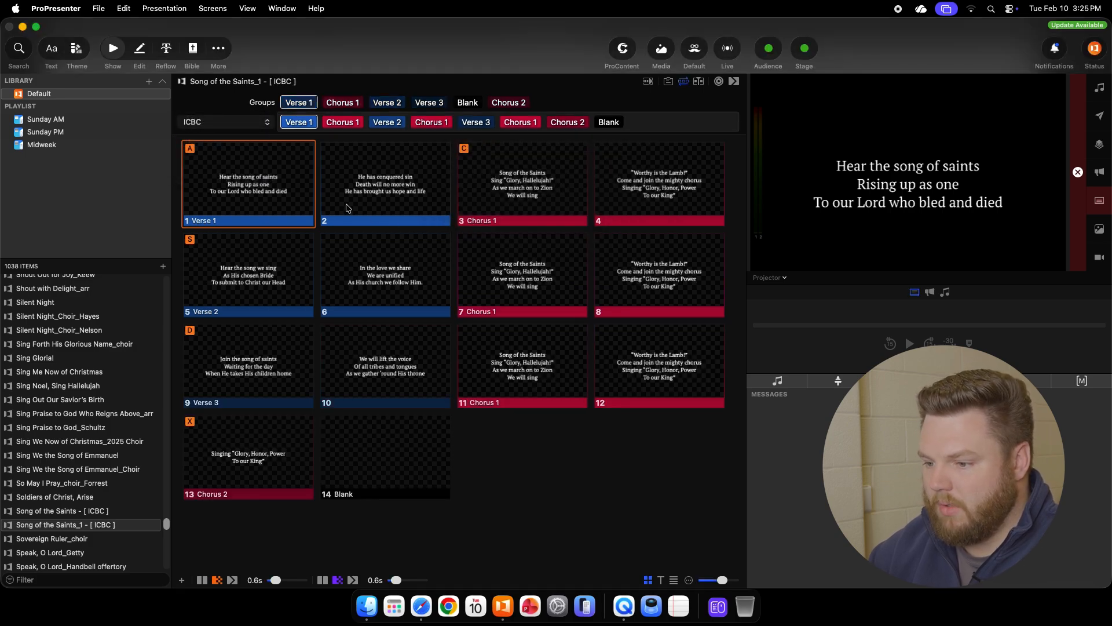
left_click(684, 81)
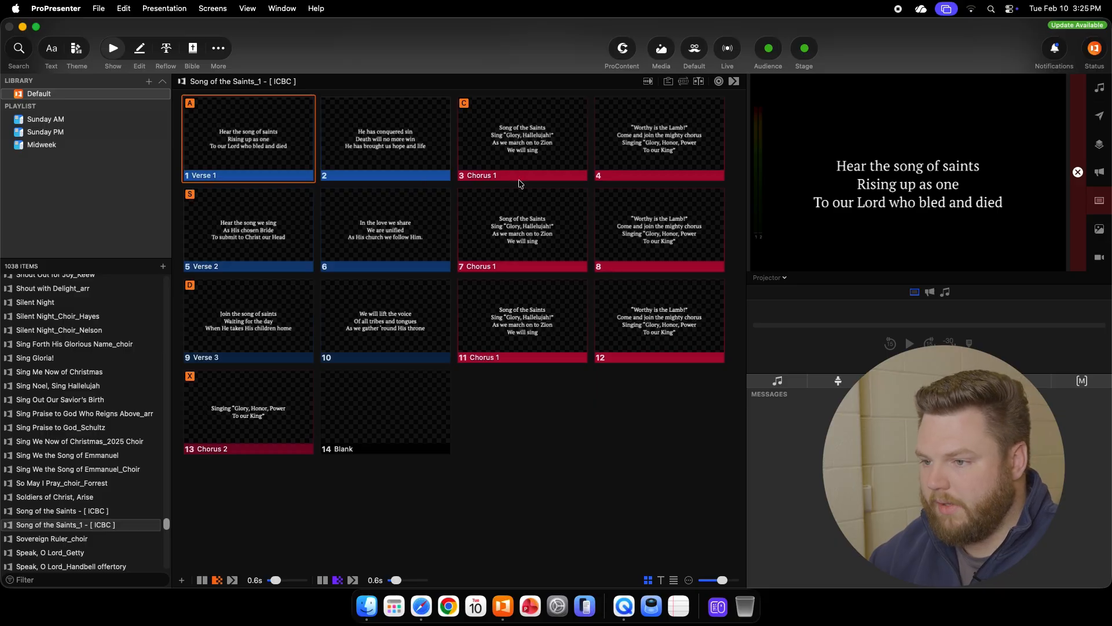
Step: Open slide 1 for editing and add a new text box reading "Song of the Saints"
left_click(140, 48)
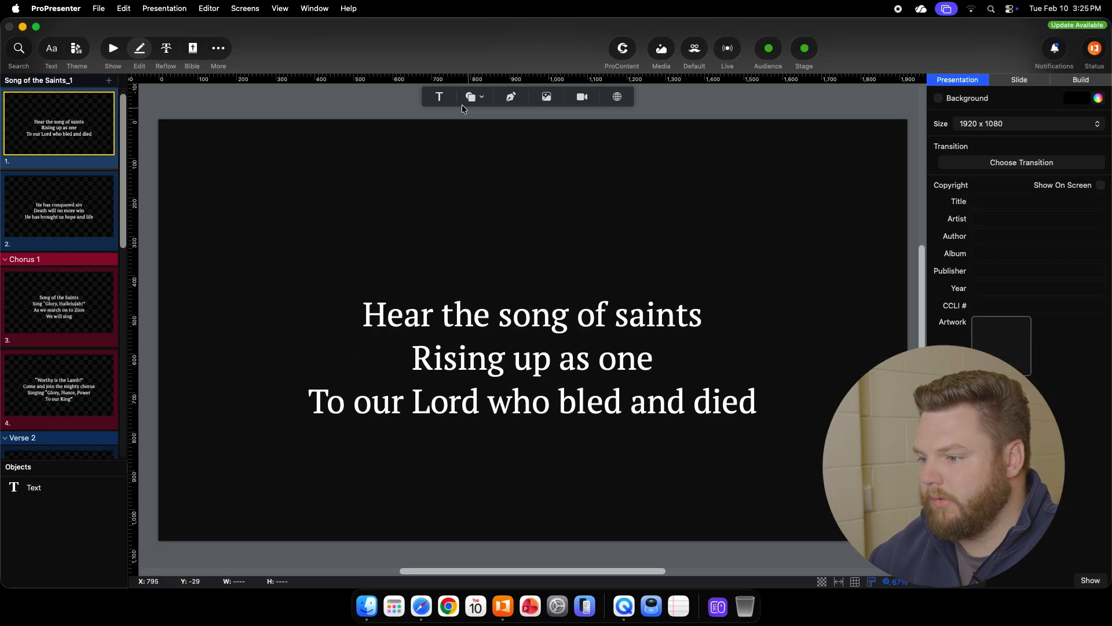
left_click(440, 96)
double_click(553, 332)
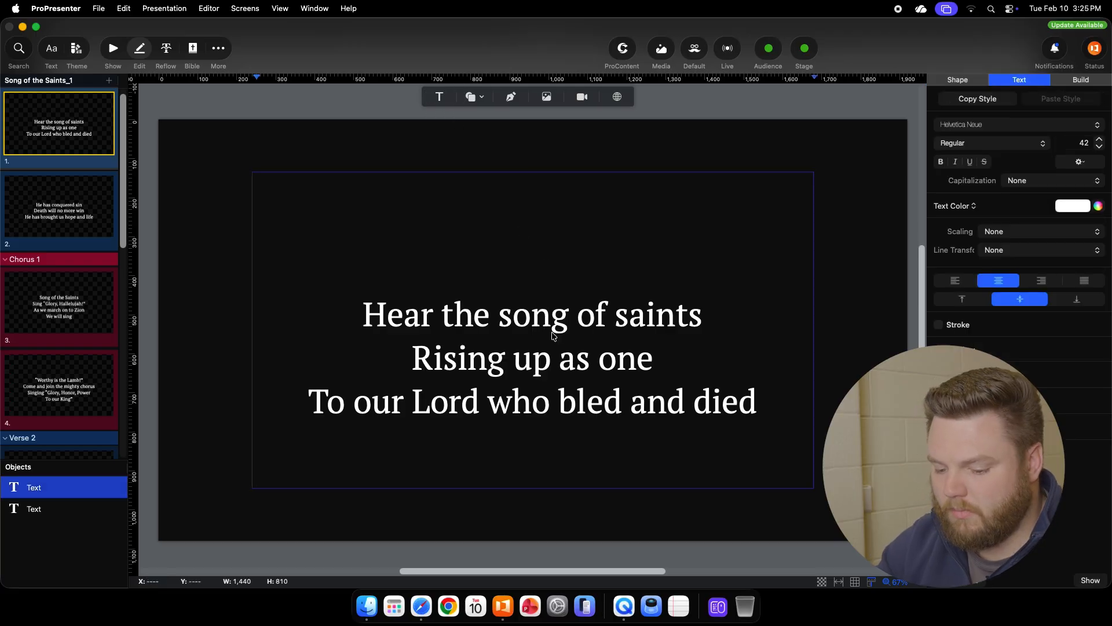
type("Song of t")
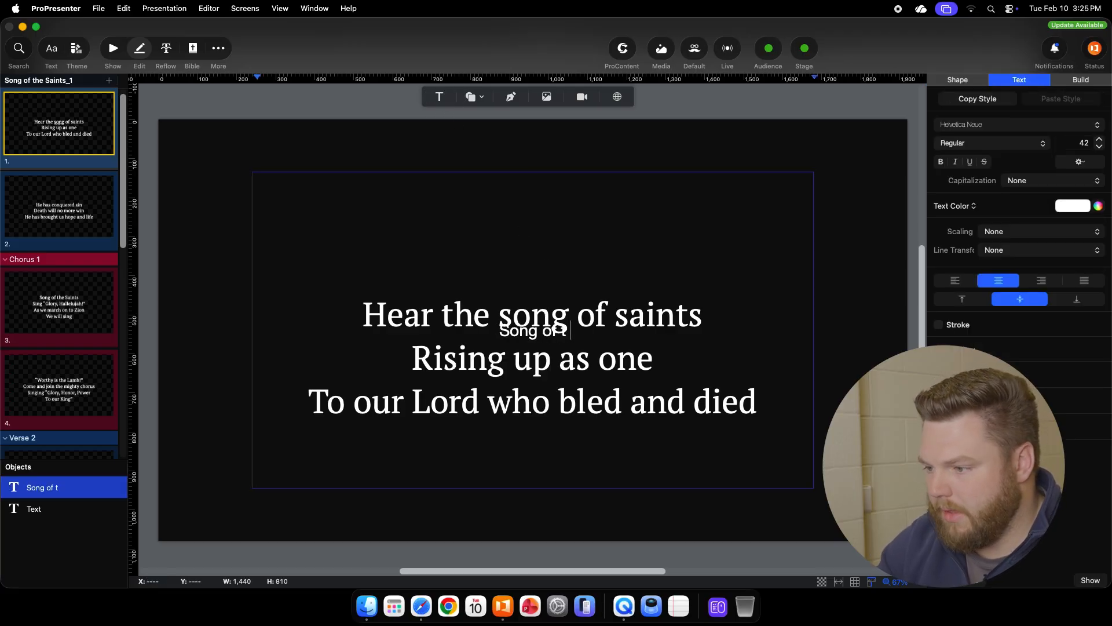
type("he Saints")
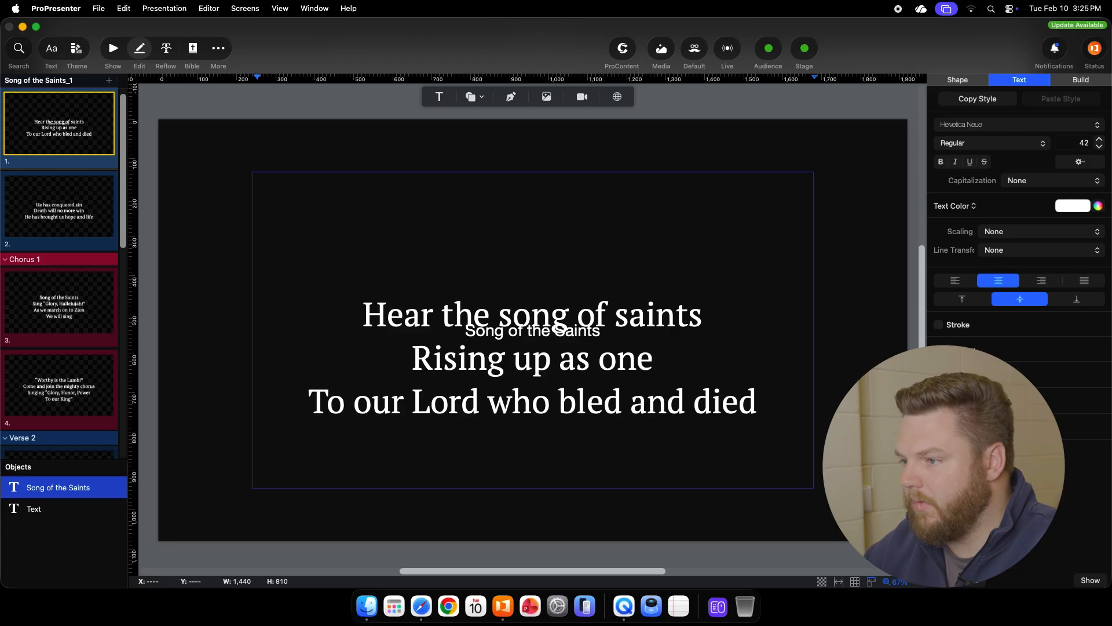